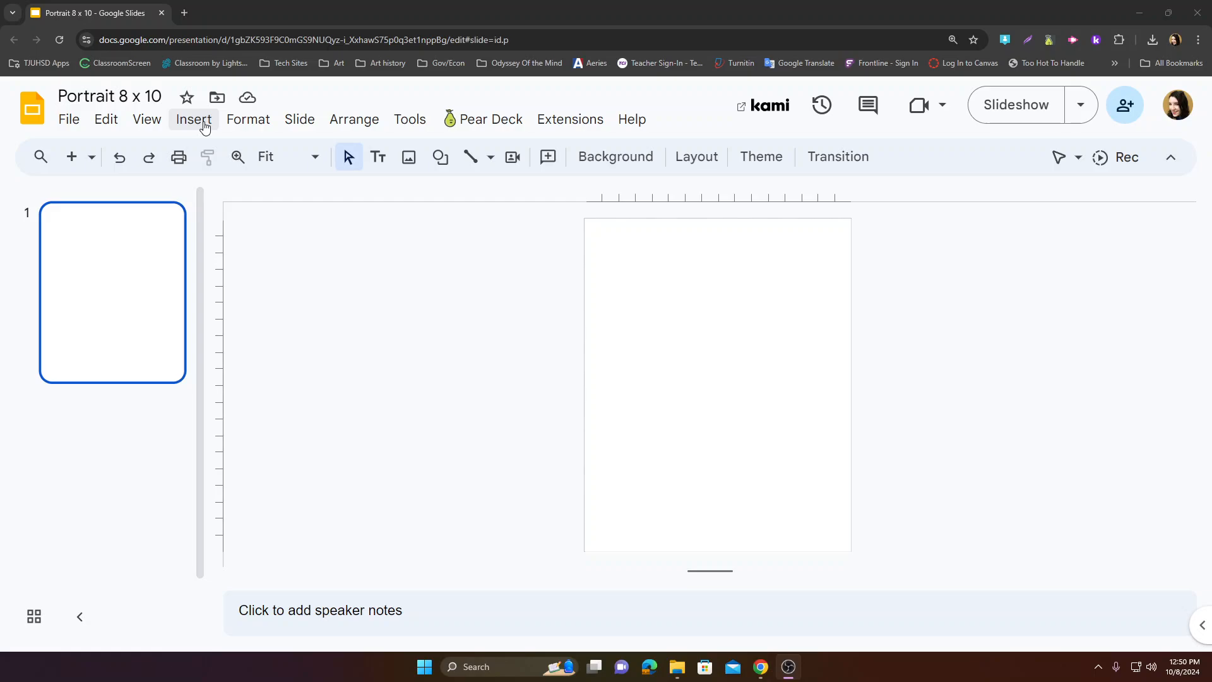
Step: Insert the picture IMG_9806 from the computer's Downloads folder onto the blank slide
left_click(202, 129)
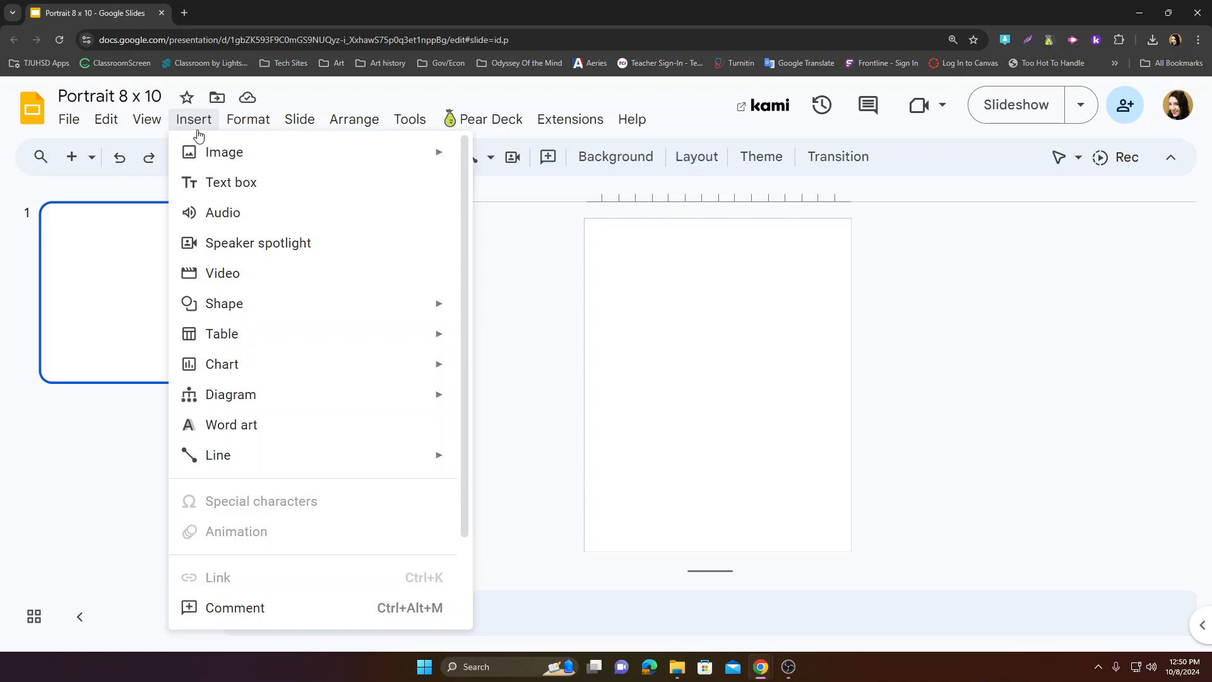
mouse_move(206, 143)
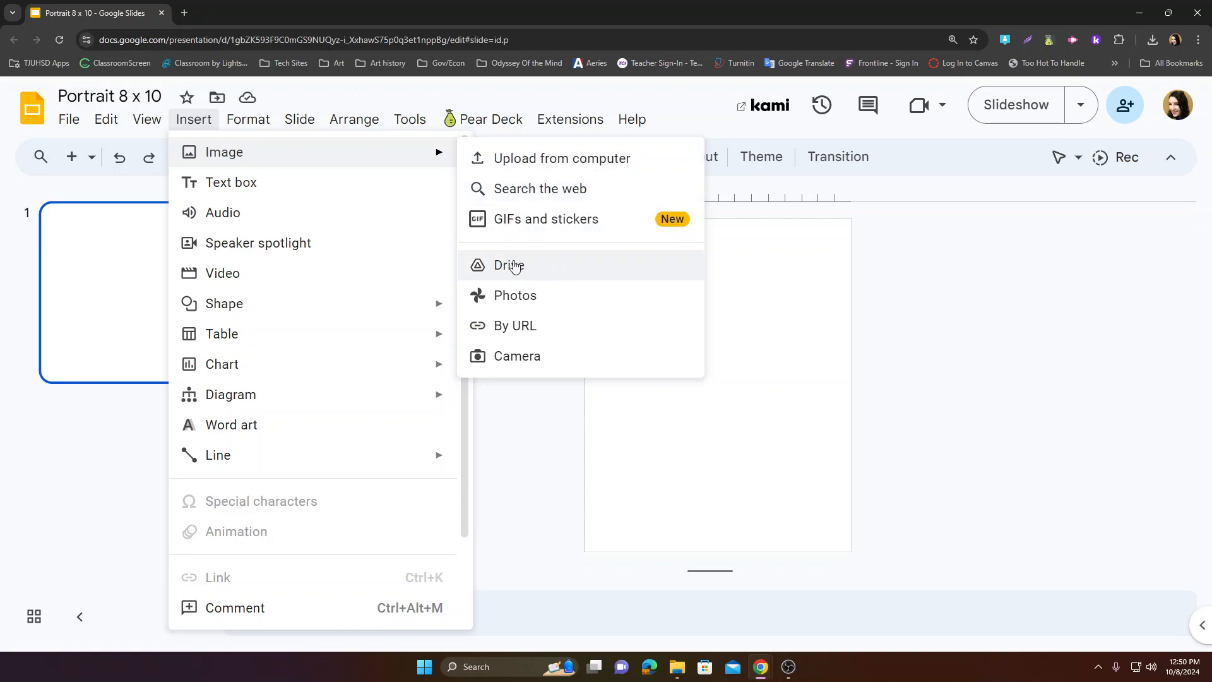
left_click(559, 163)
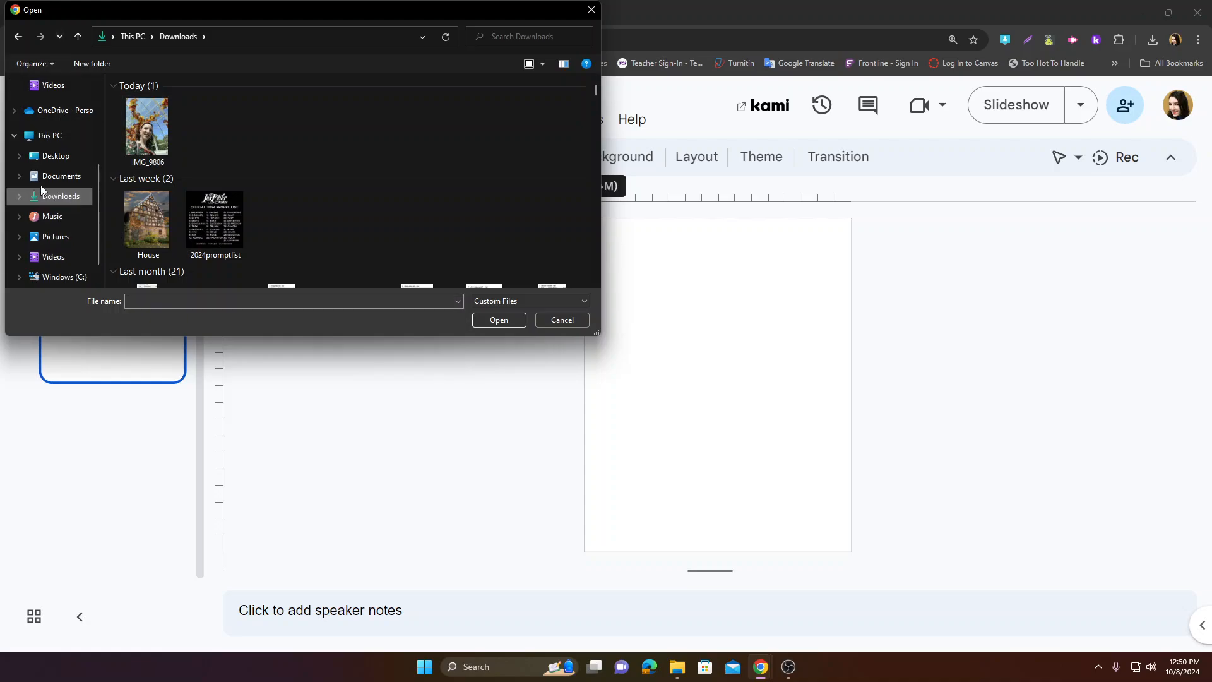
double_click(150, 136)
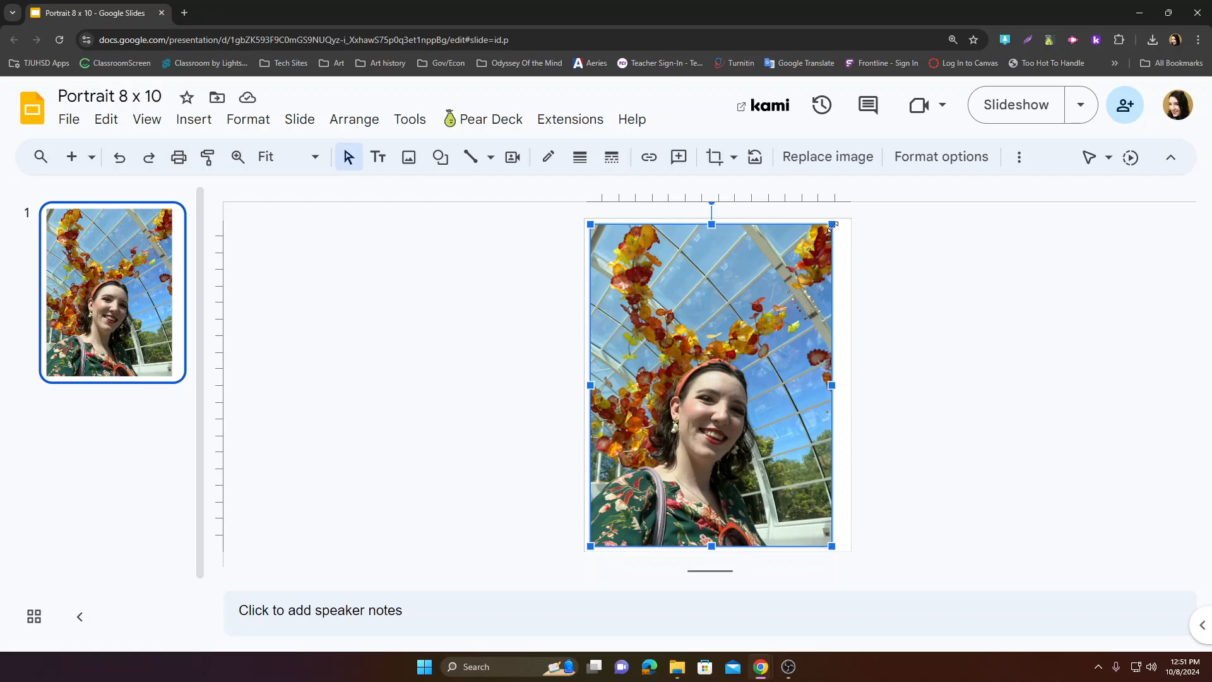
Step: Enlarge the photo proportionally from its corners until it covers the full width of the slide
left_click_drag(832, 224, 857, 202)
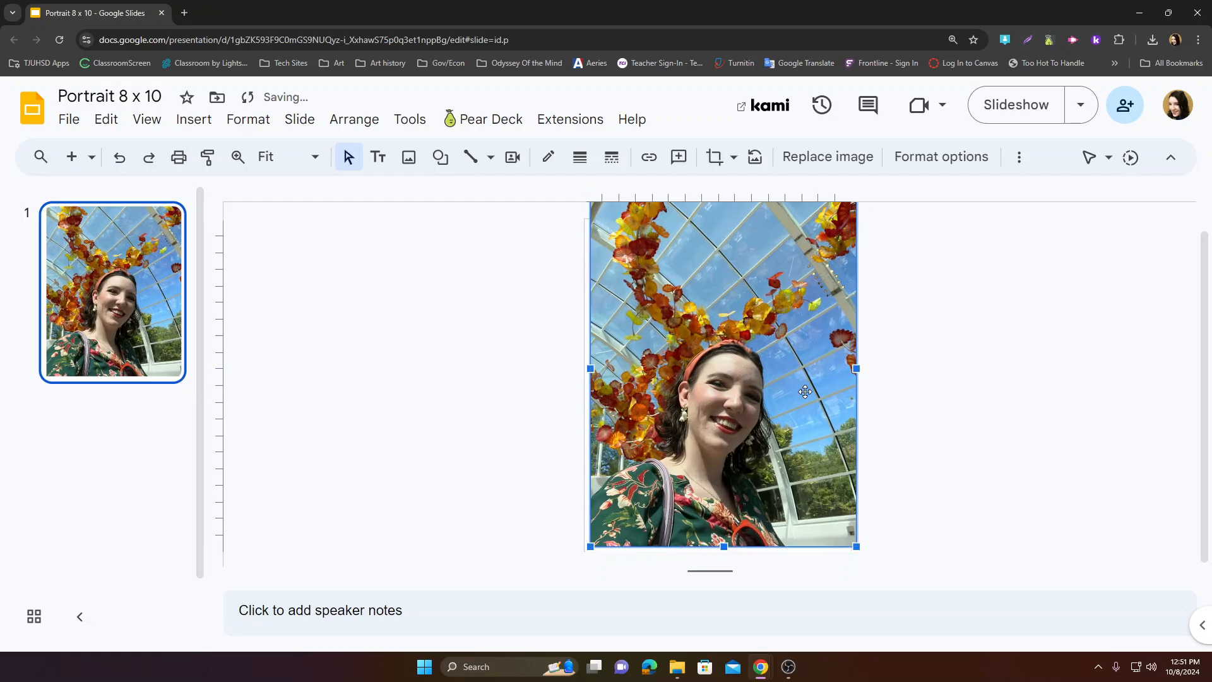
left_click_drag(590, 546, 580, 565)
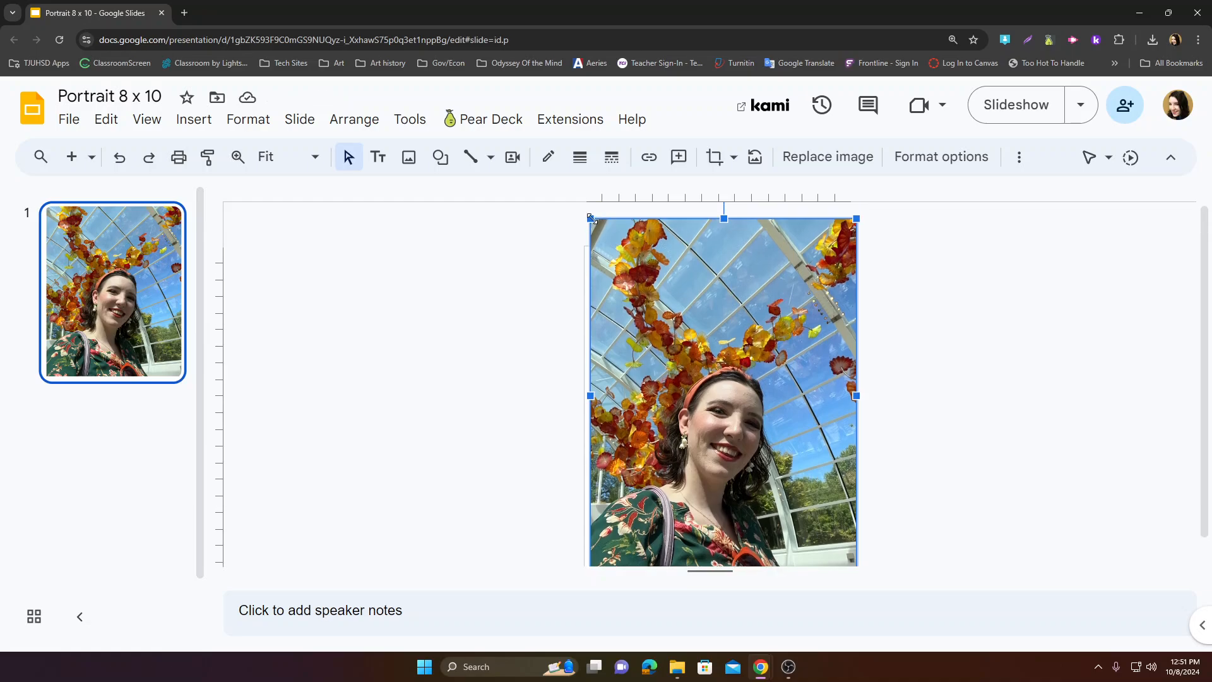
left_click_drag(590, 218, 586, 210)
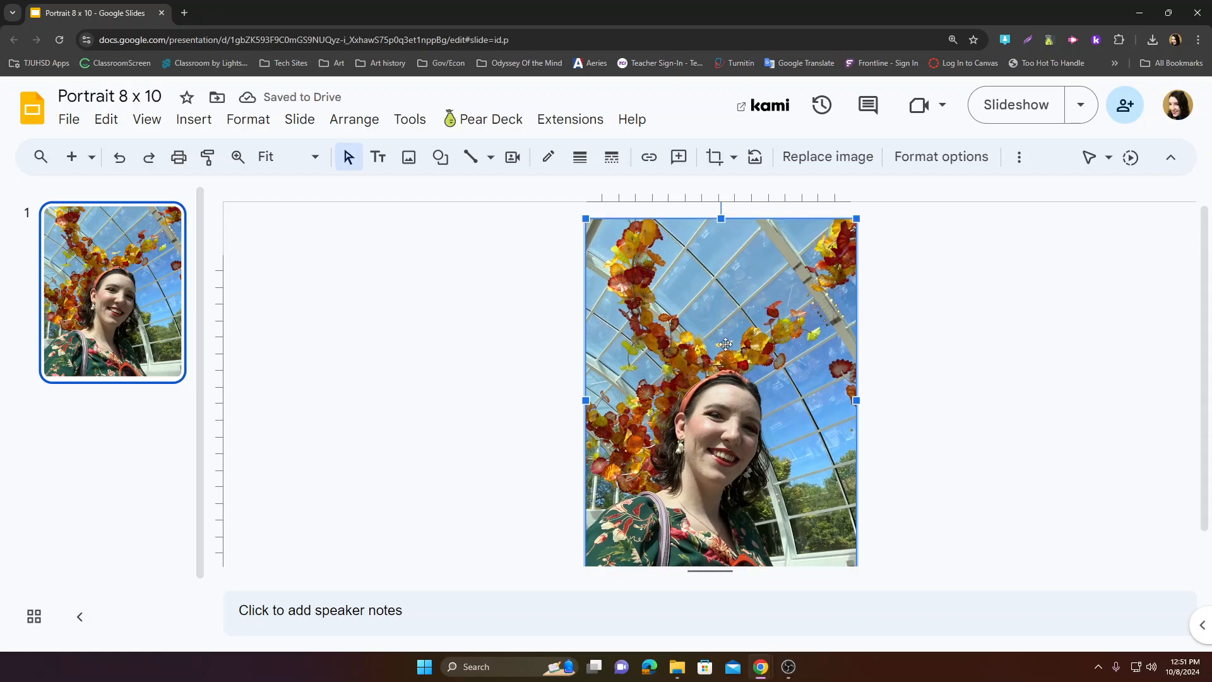
Step: Crop a narrow strip off the photo's upper edge and apply the crop
double_click(723, 324)
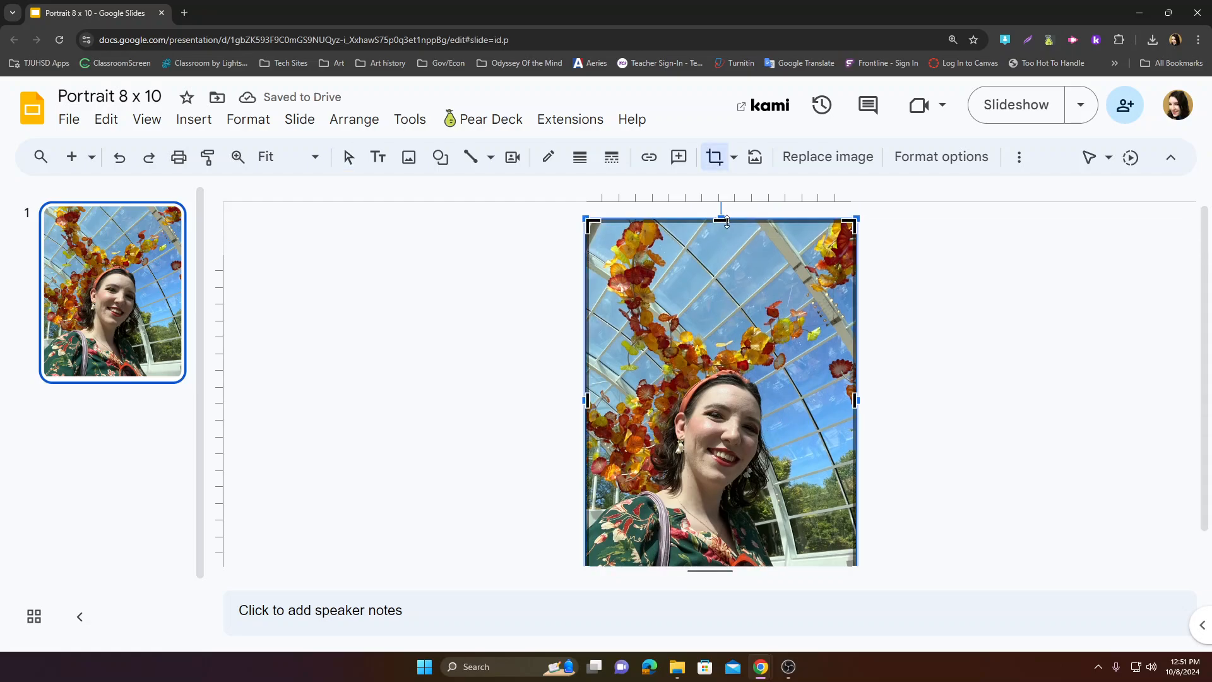
left_click(882, 305)
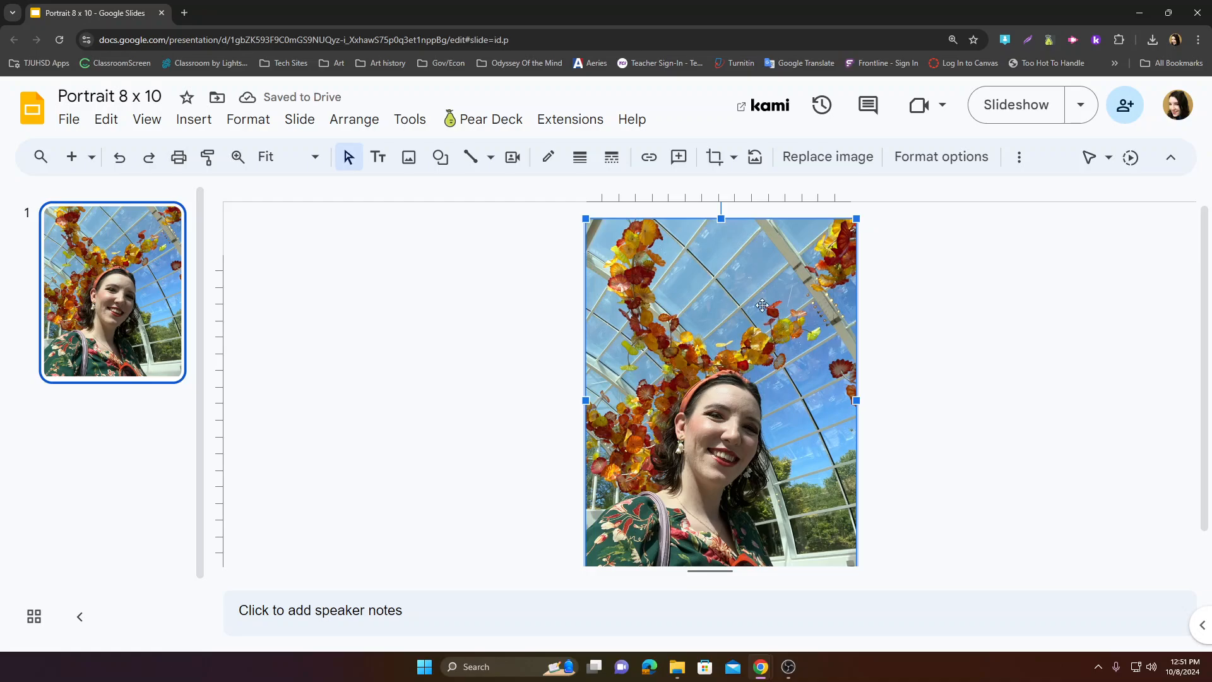
left_click(715, 166)
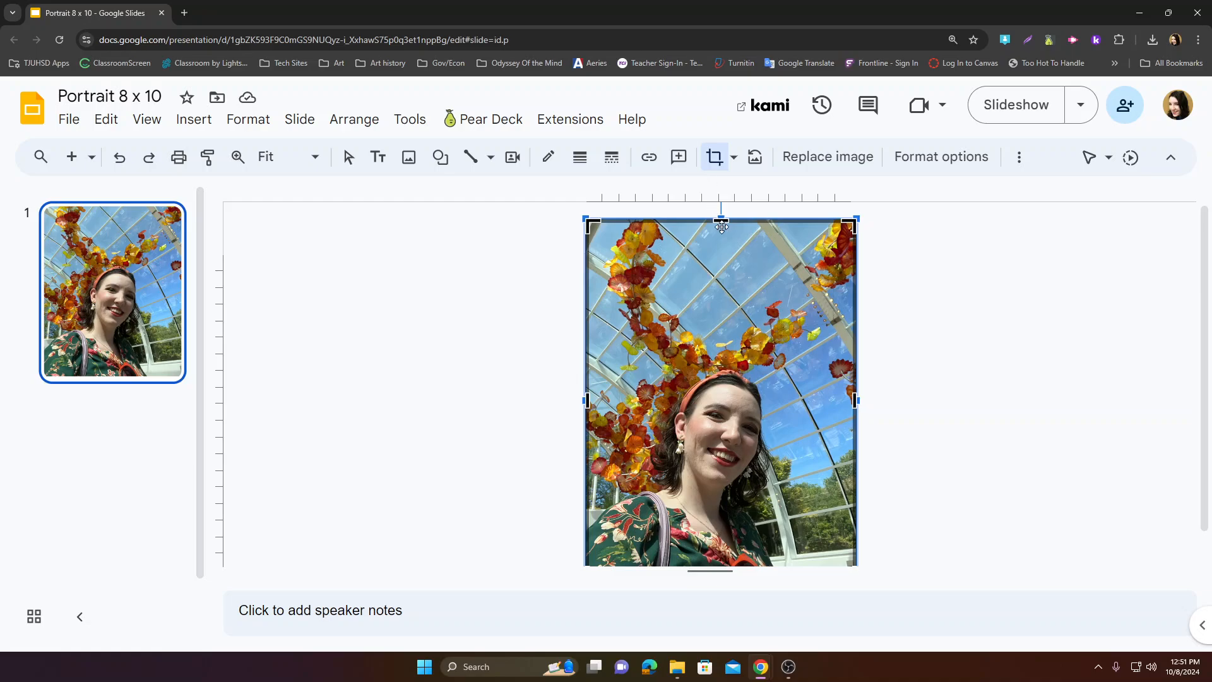
left_click_drag(722, 220, 722, 251)
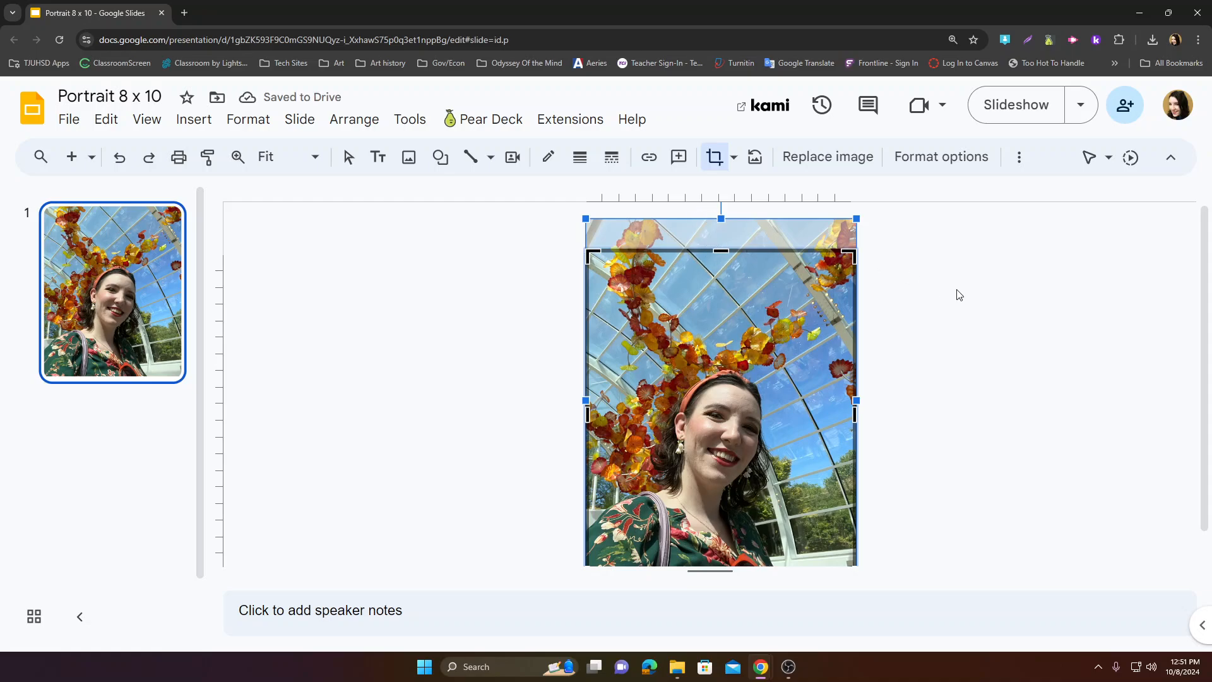
key("Escape")
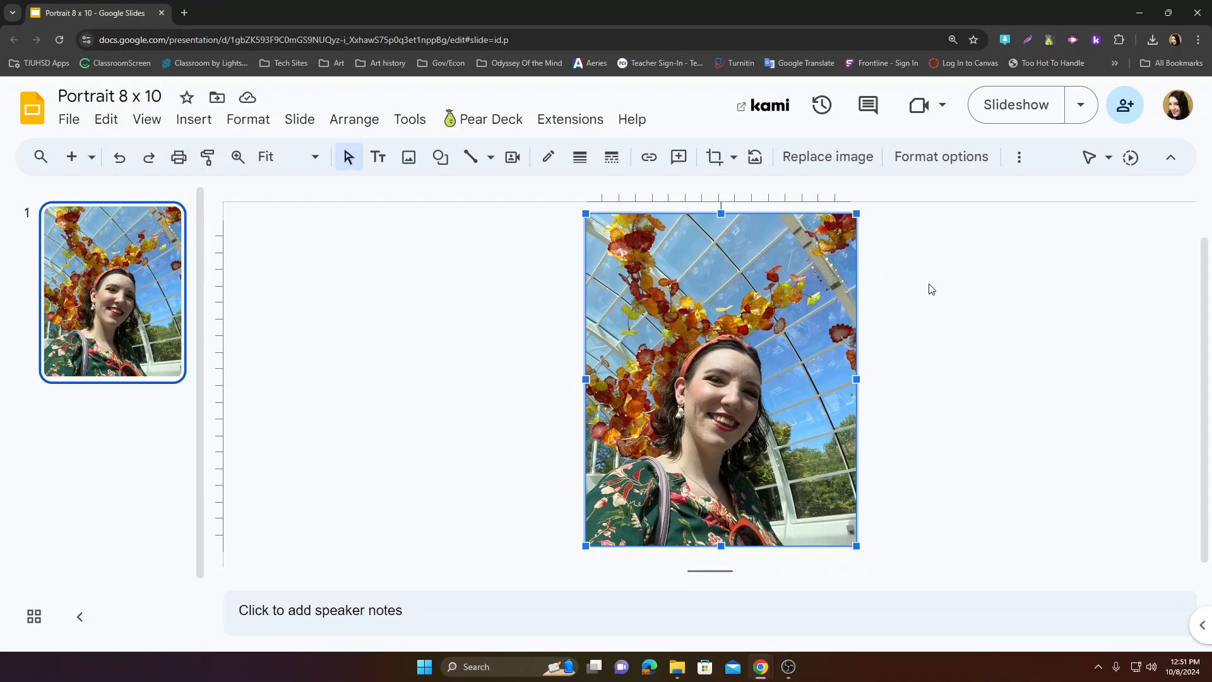
Step: Move the photo partly off the slide's right side and back over the slide, fine-tuning its size at the upper-right corner
left_click_drag(772, 307, 975, 314)
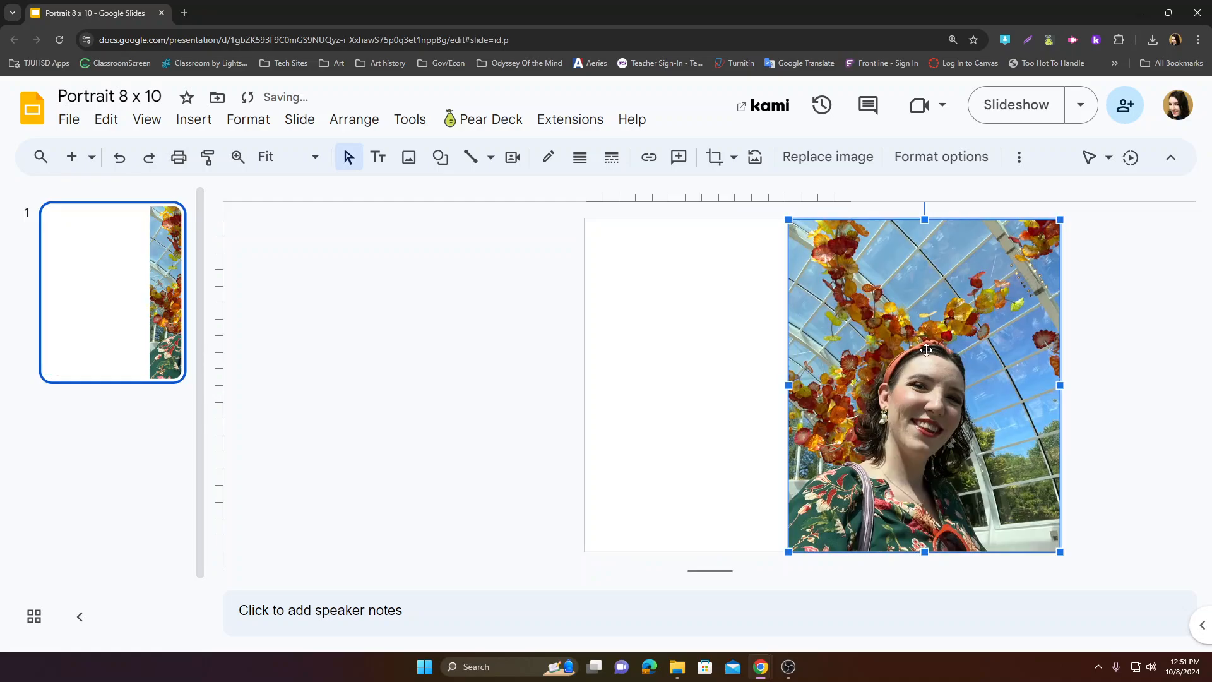
left_click_drag(900, 345, 768, 362)
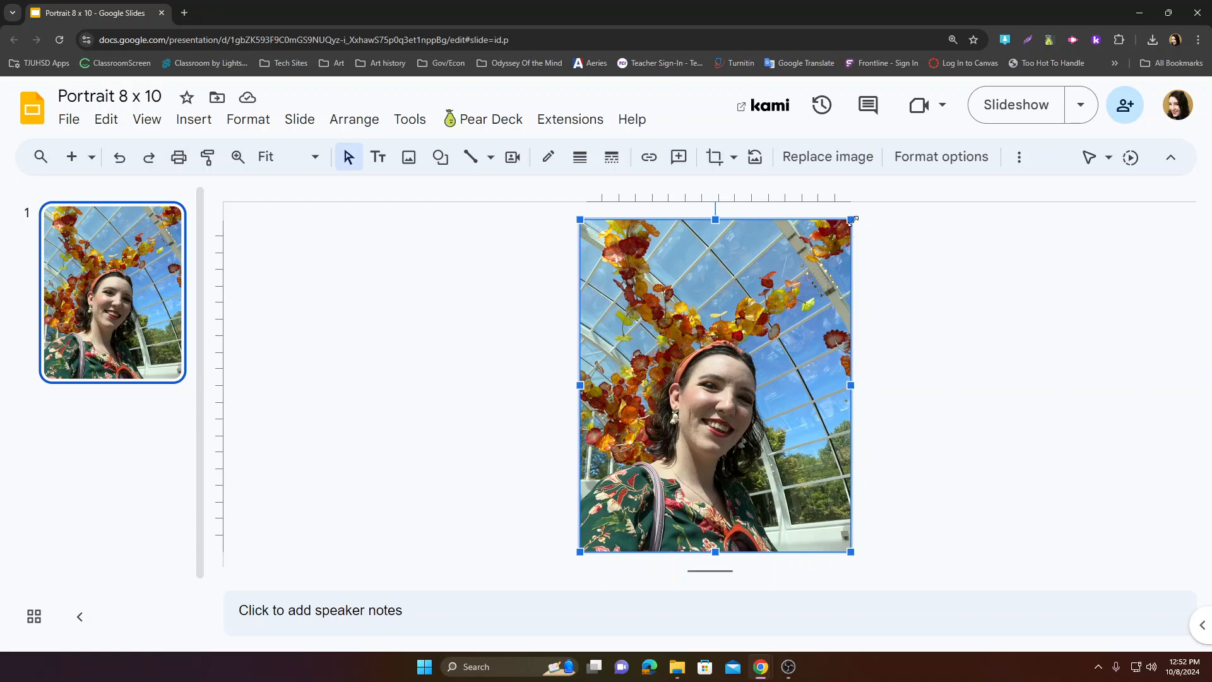
mouse_move(851, 218)
left_mouse_down()
mouse_move(885, 211)
mouse_move(852, 219)
left_mouse_up()
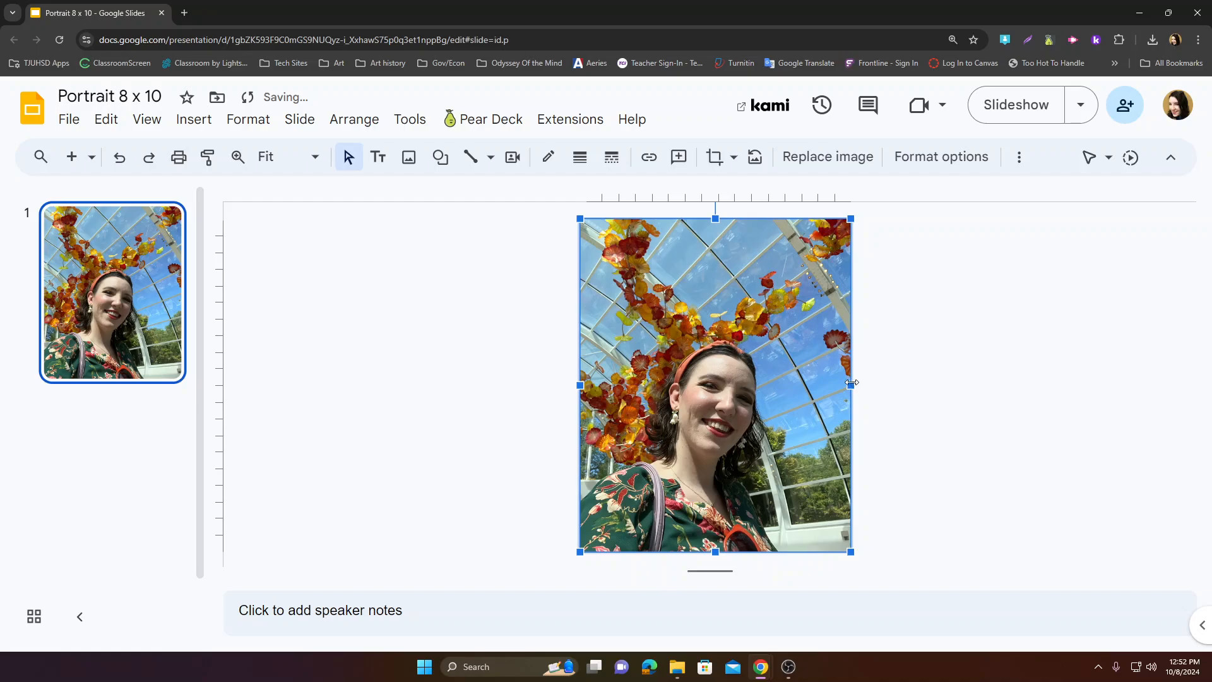
Step: Try narrowing the photo horizontally from its right edge, and undo the distortion
left_click_drag(852, 383, 733, 387)
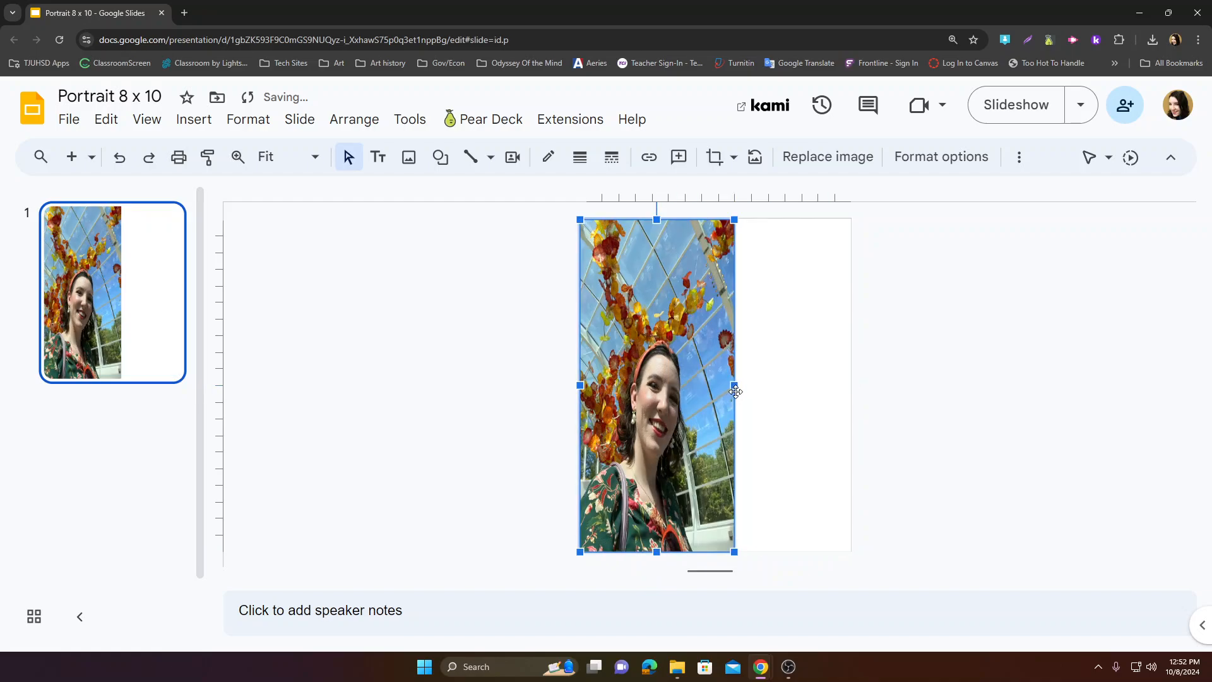
key("ctrl+z")
Step: Enlarge the photo proportionally past the slide's right edge and crop its upper-right corner back to the slide's edge
left_click_drag(852, 219, 889, 201)
key("Down")
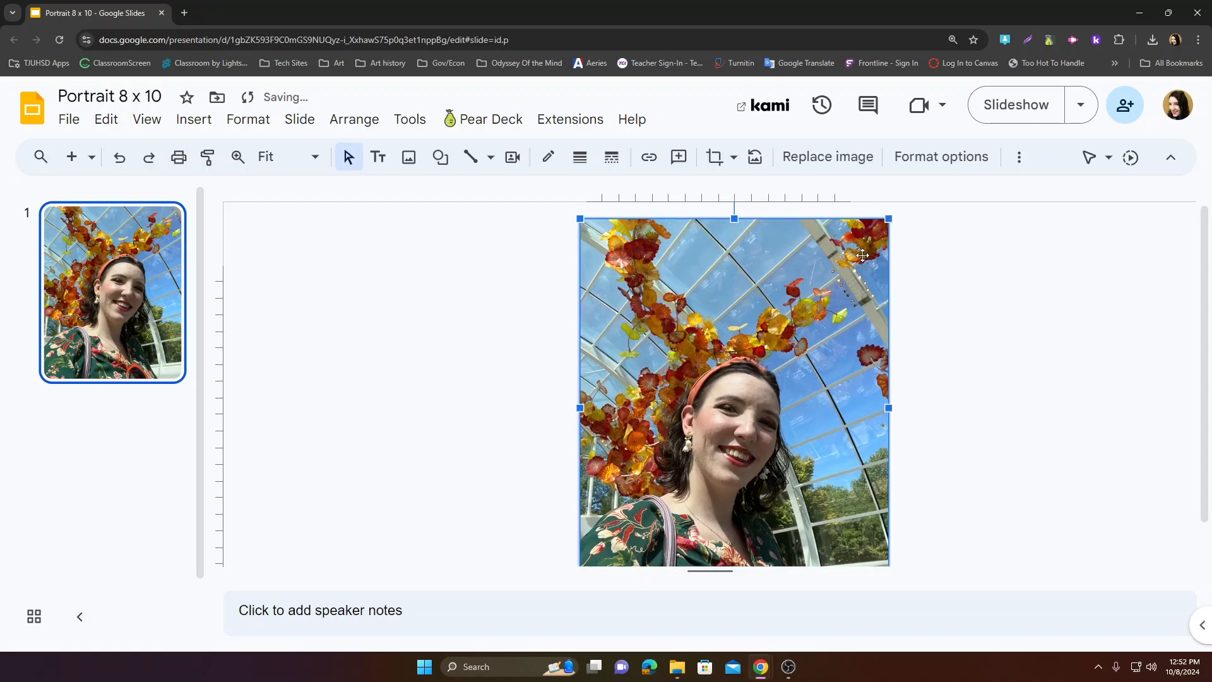
left_click(713, 157)
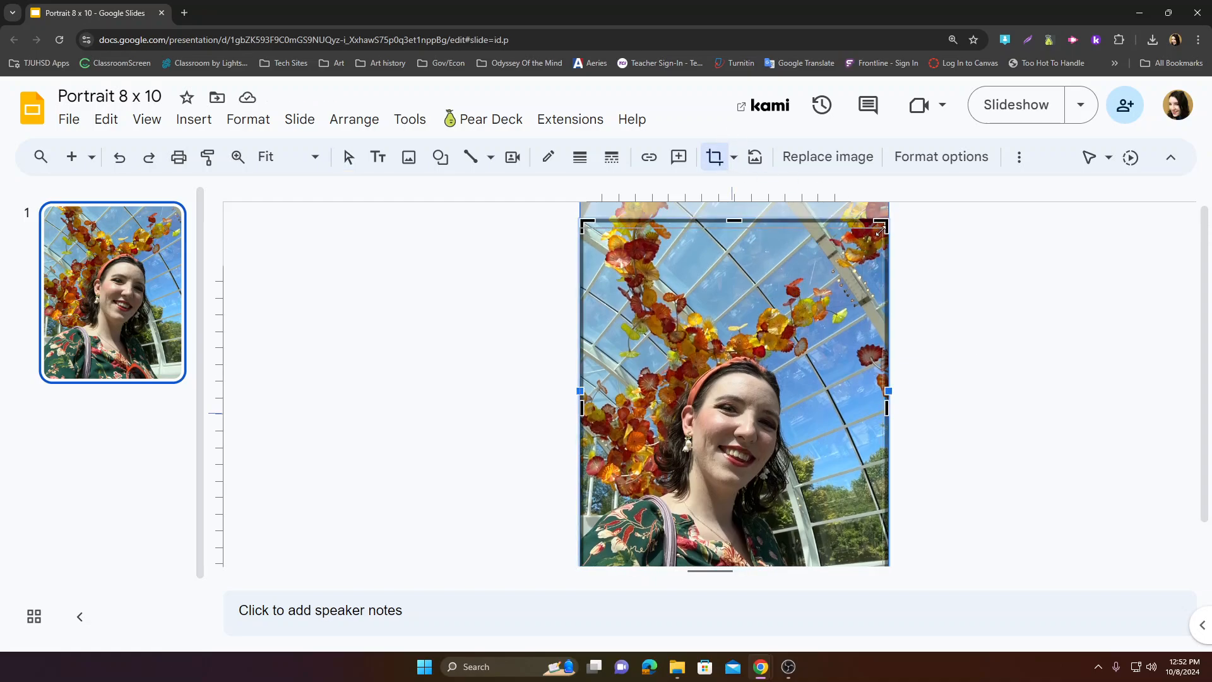
left_click_drag(882, 223, 852, 266)
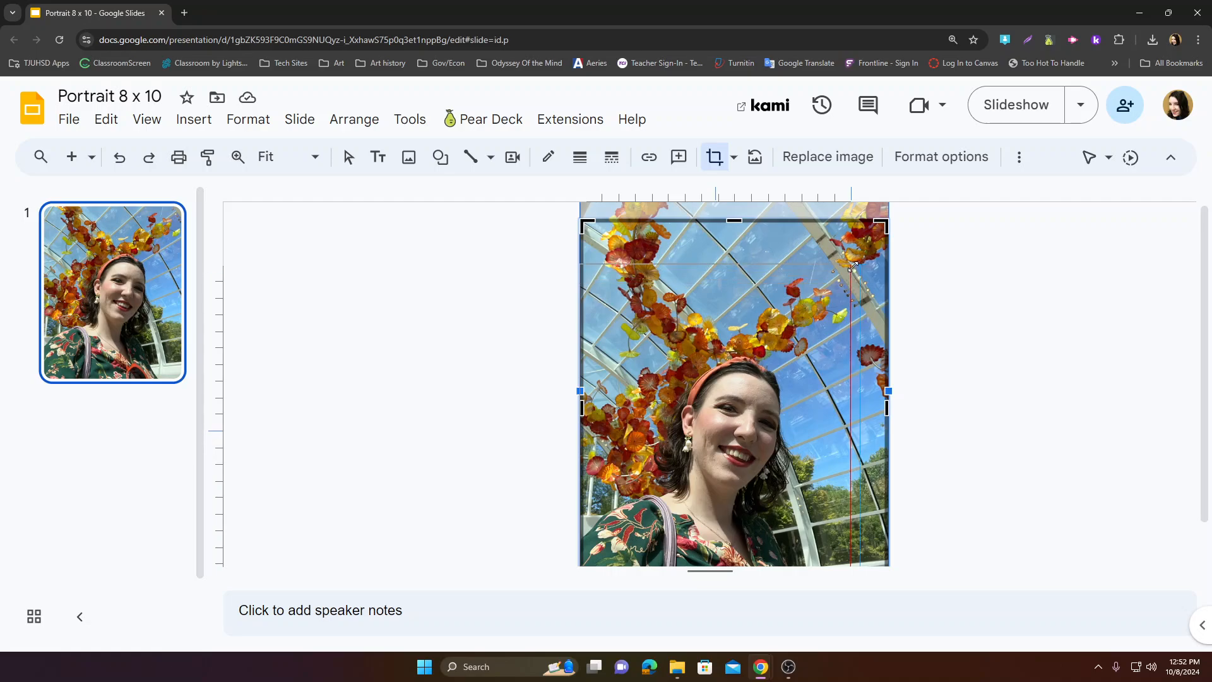
left_click_drag(852, 266, 852, 266)
key("Escape")
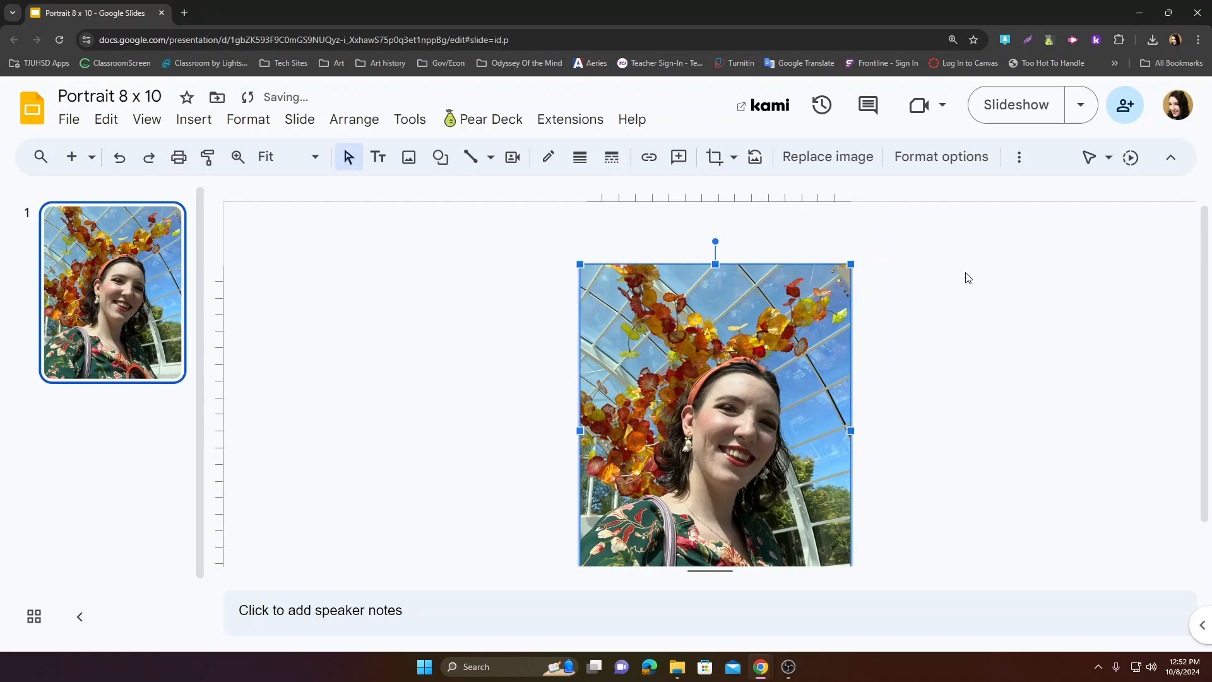
Step: Move the cropped photo up so it fills the whole slide, and deselect it
left_click_drag(759, 382, 742, 354)
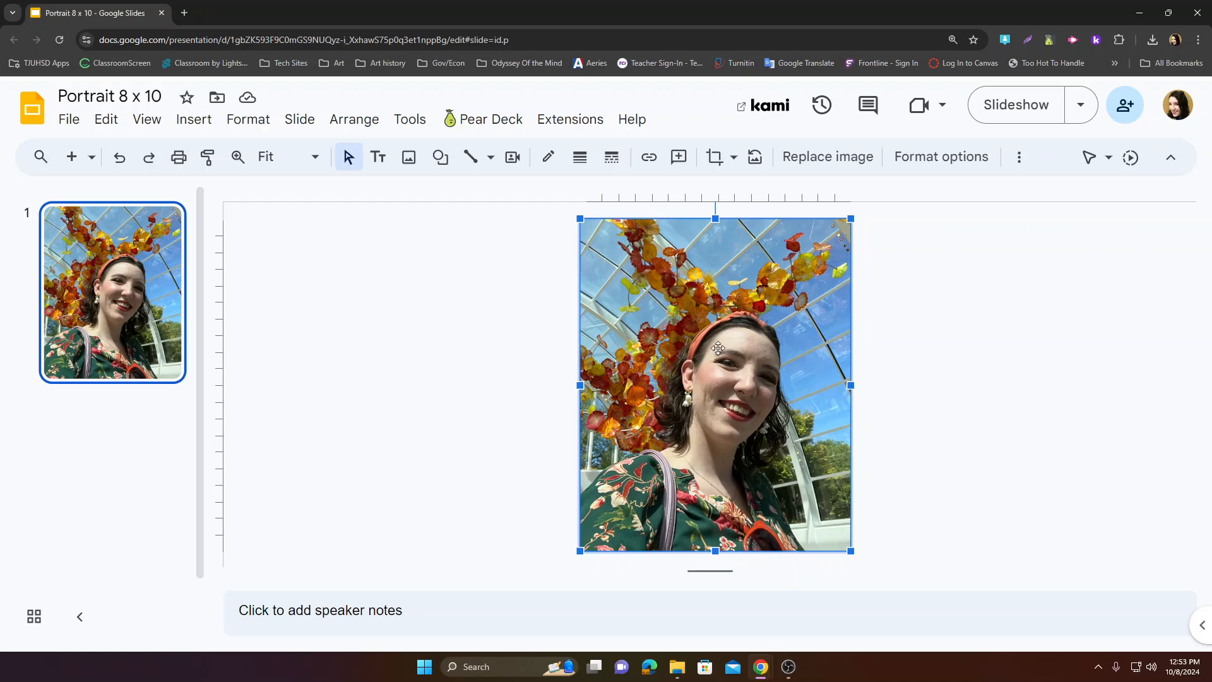
left_click(996, 370)
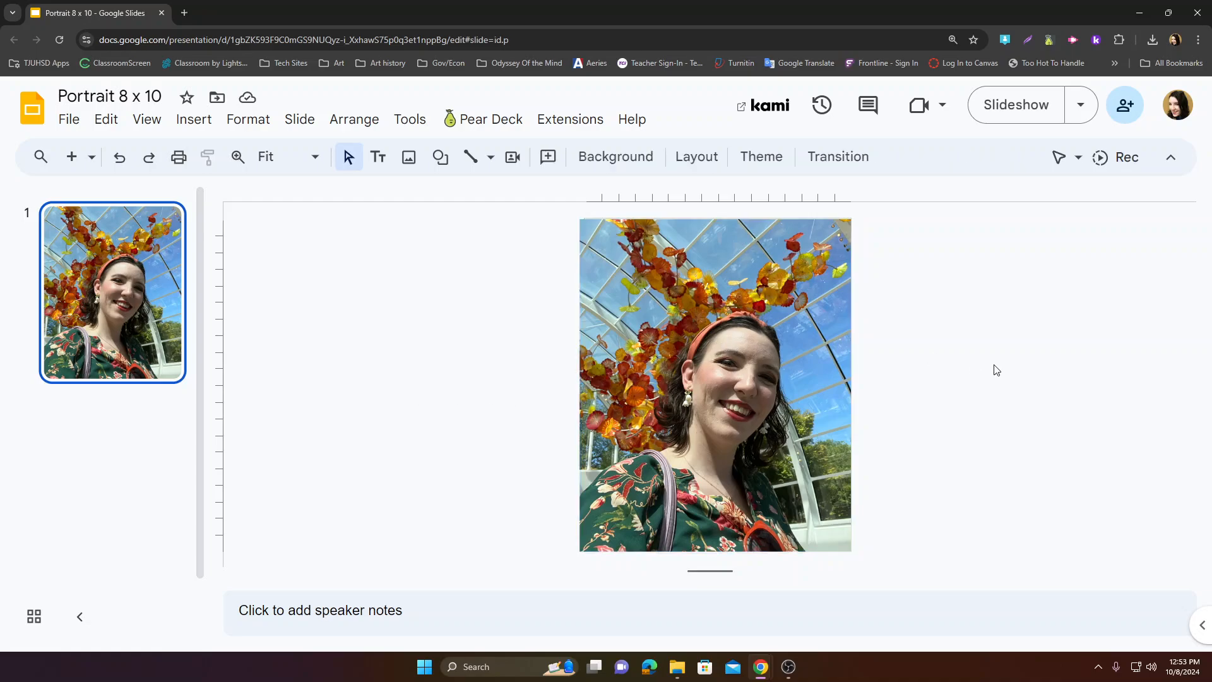
Step: Open the photo's format options and expand the Recolor settings
left_click(698, 359)
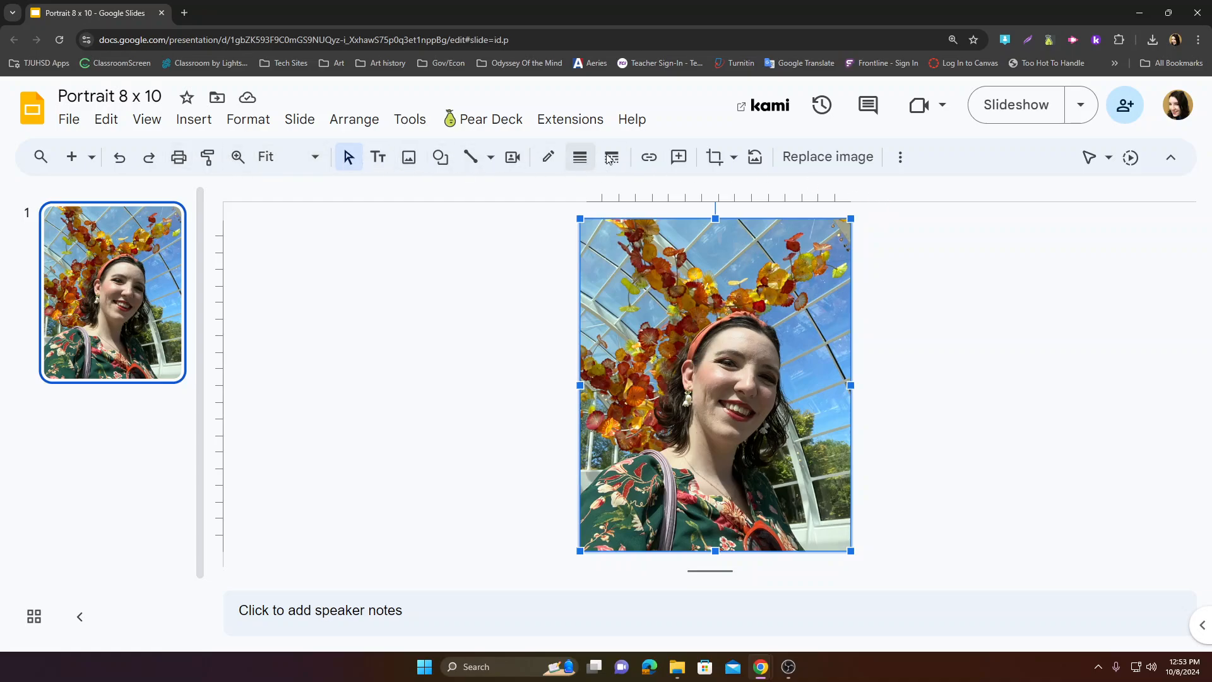
left_click(903, 160)
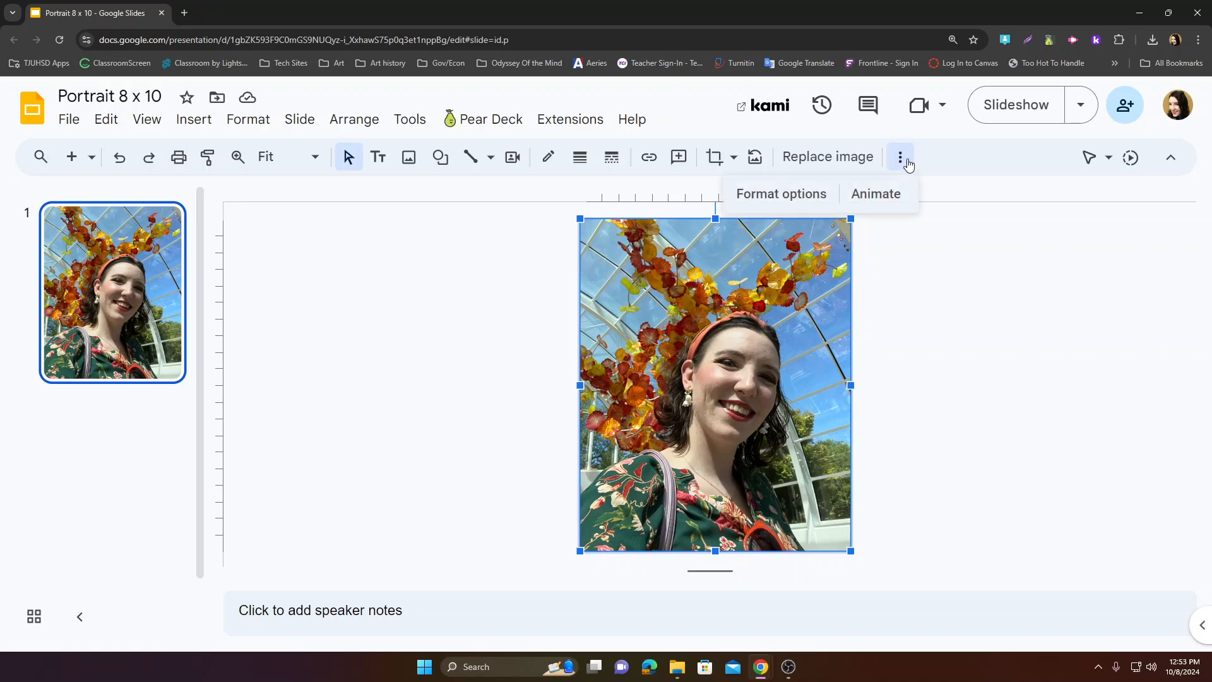
left_click(803, 200)
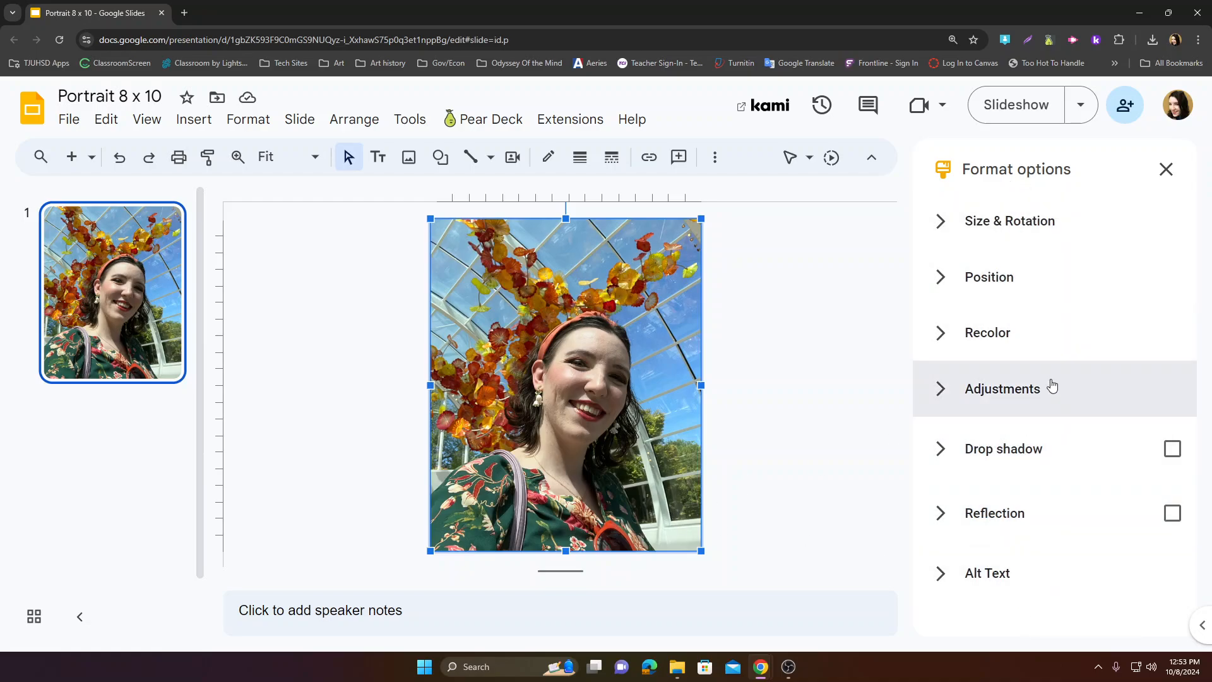
left_click(960, 341)
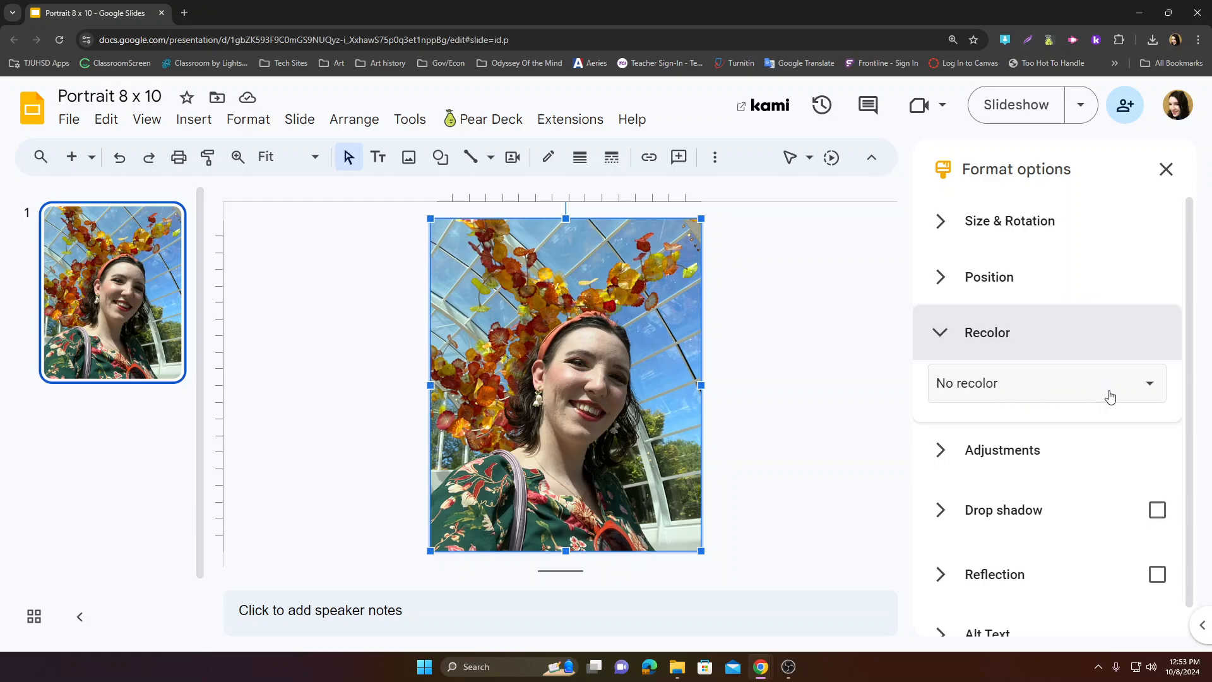
Step: Recolor the photo with the orange Dark 6 preset
left_click(1148, 389)
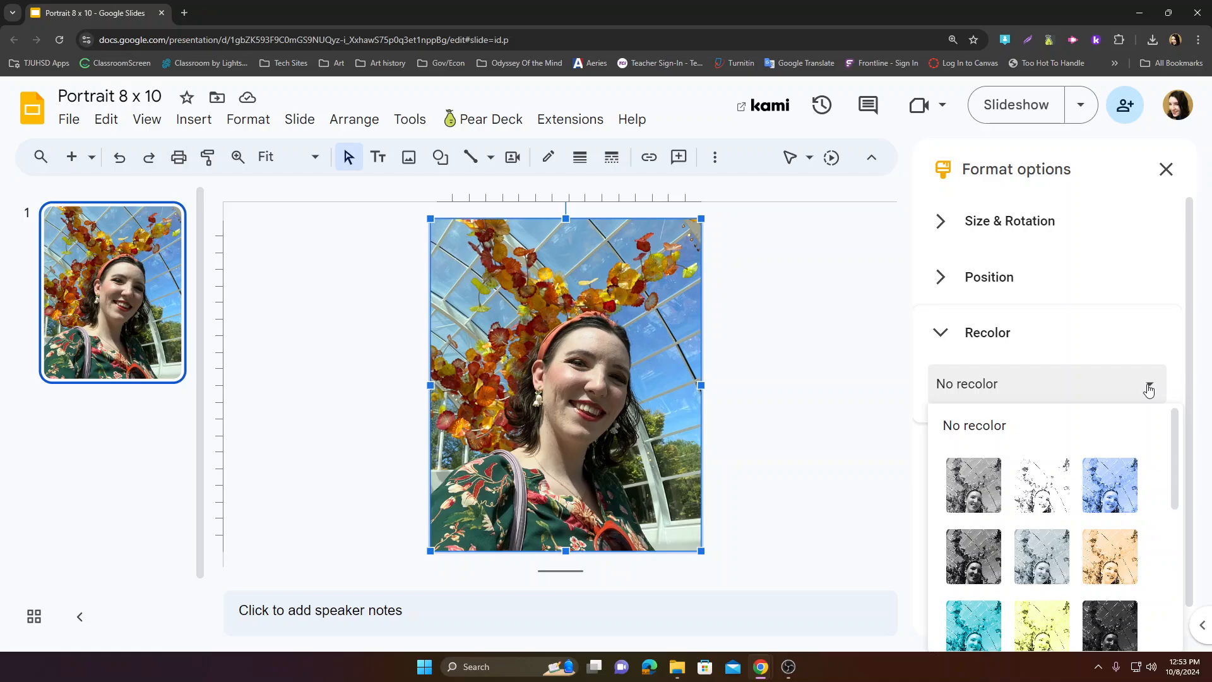
left_click(991, 383)
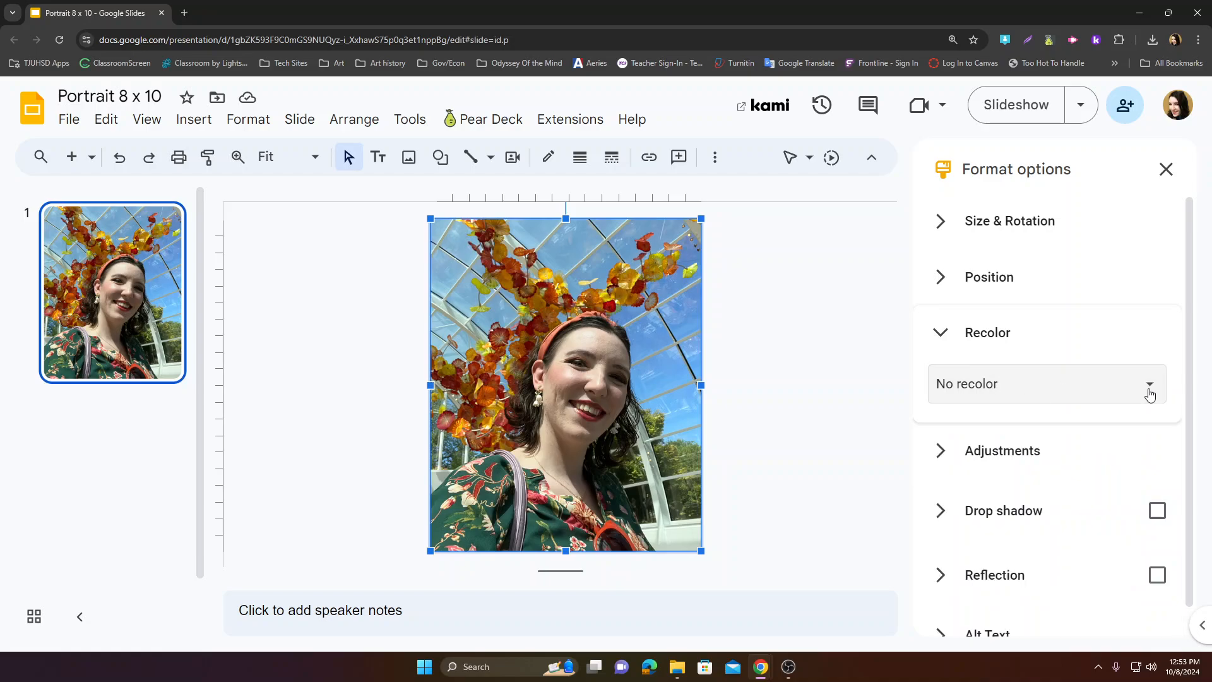
left_click(1151, 393)
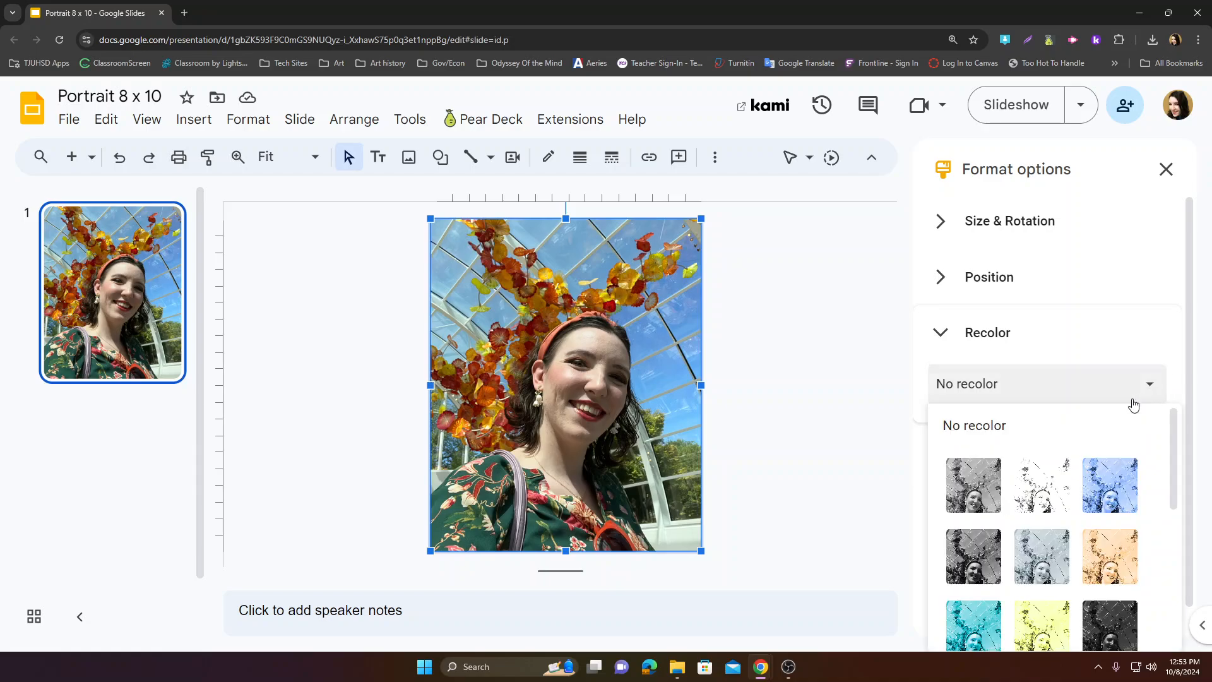
scroll(1043, 507, "down", 4)
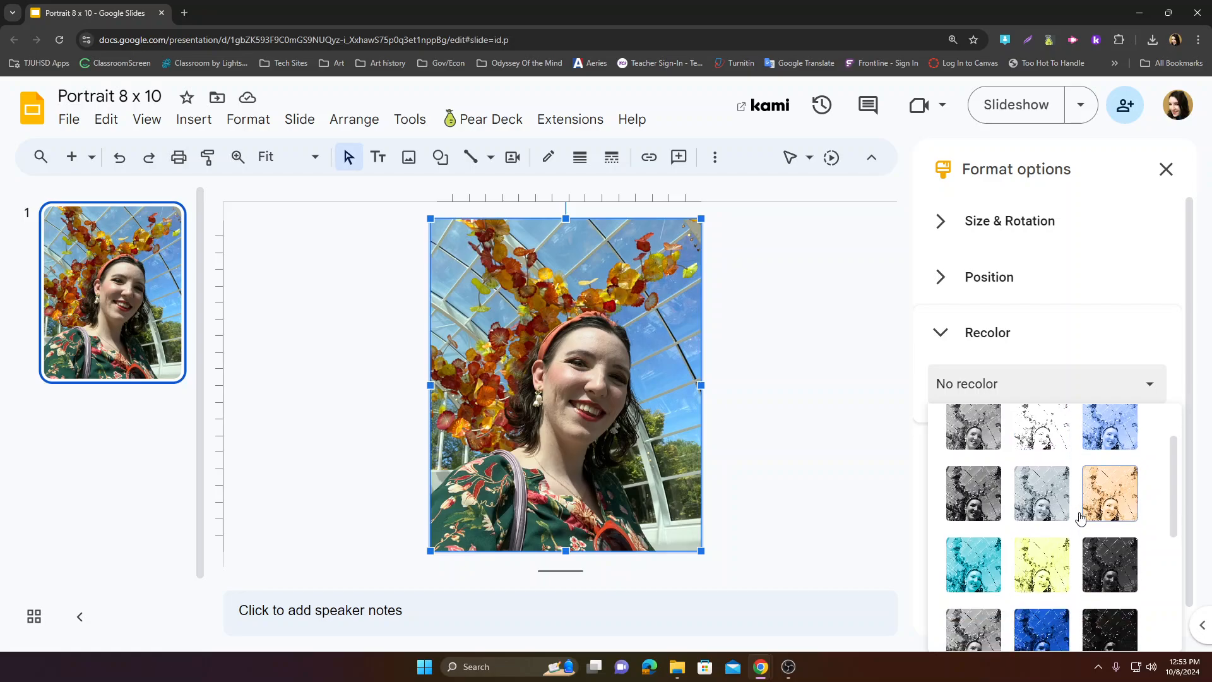
scroll(1080, 513, "down", 2)
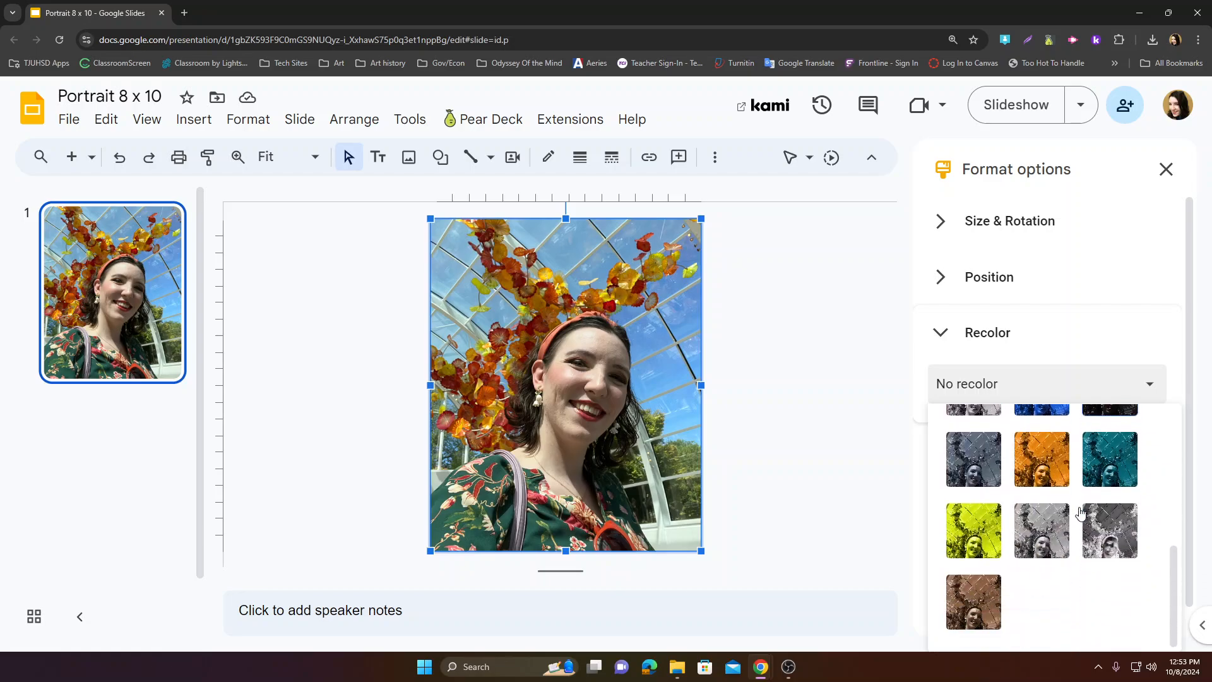
left_click(1045, 481)
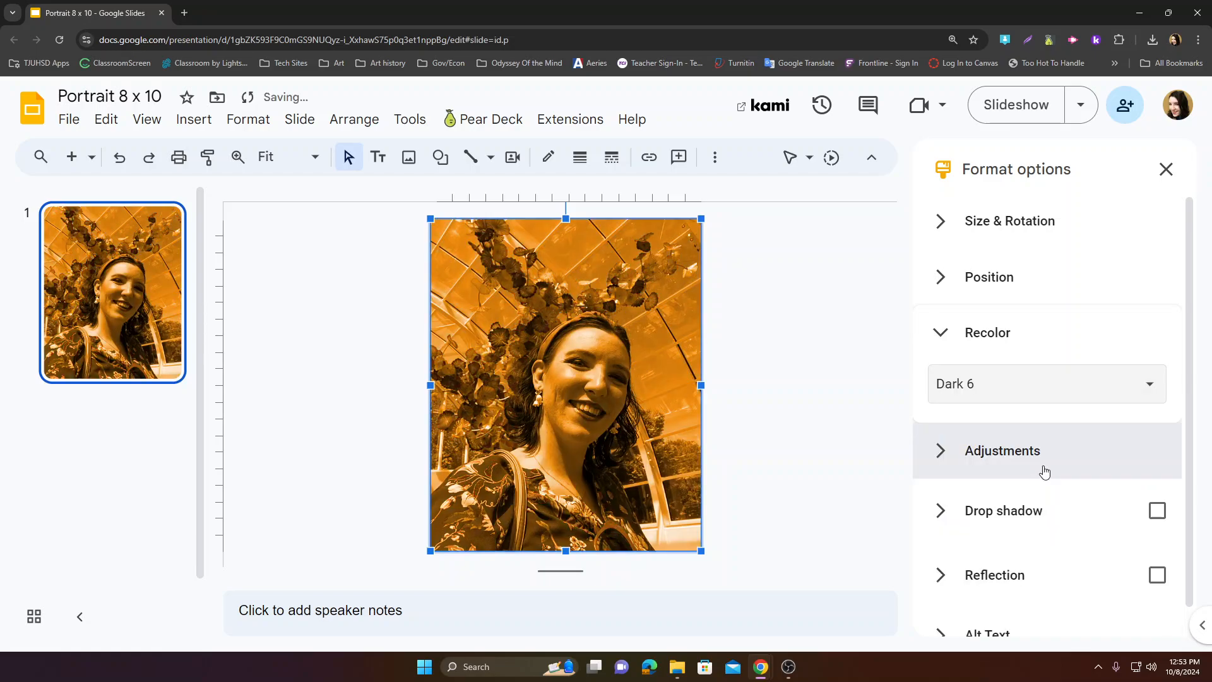
Step: Change the photo's recolor preset to Grayscale
left_click(1026, 395)
scroll(1073, 505, "down", 5)
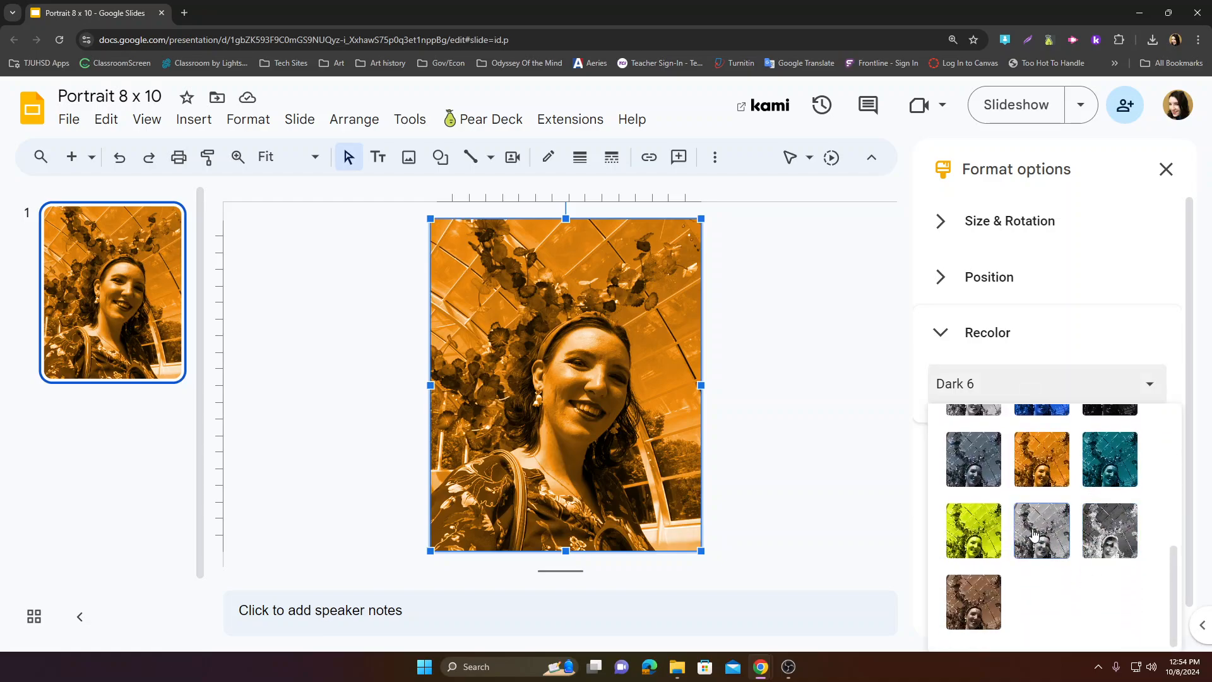
scroll(1034, 529, "up", 5)
scroll(1033, 529, "down", 5)
left_click(1034, 529)
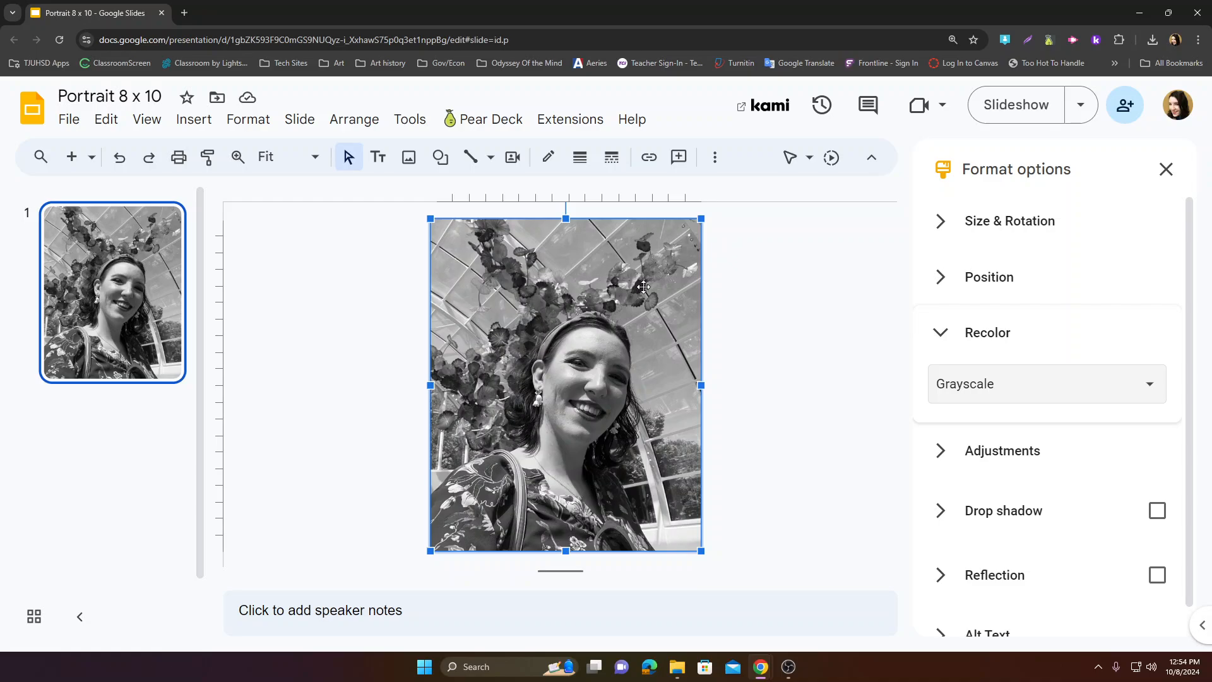
Step: Change the photo's recolor preset to Light 1
left_click(965, 387)
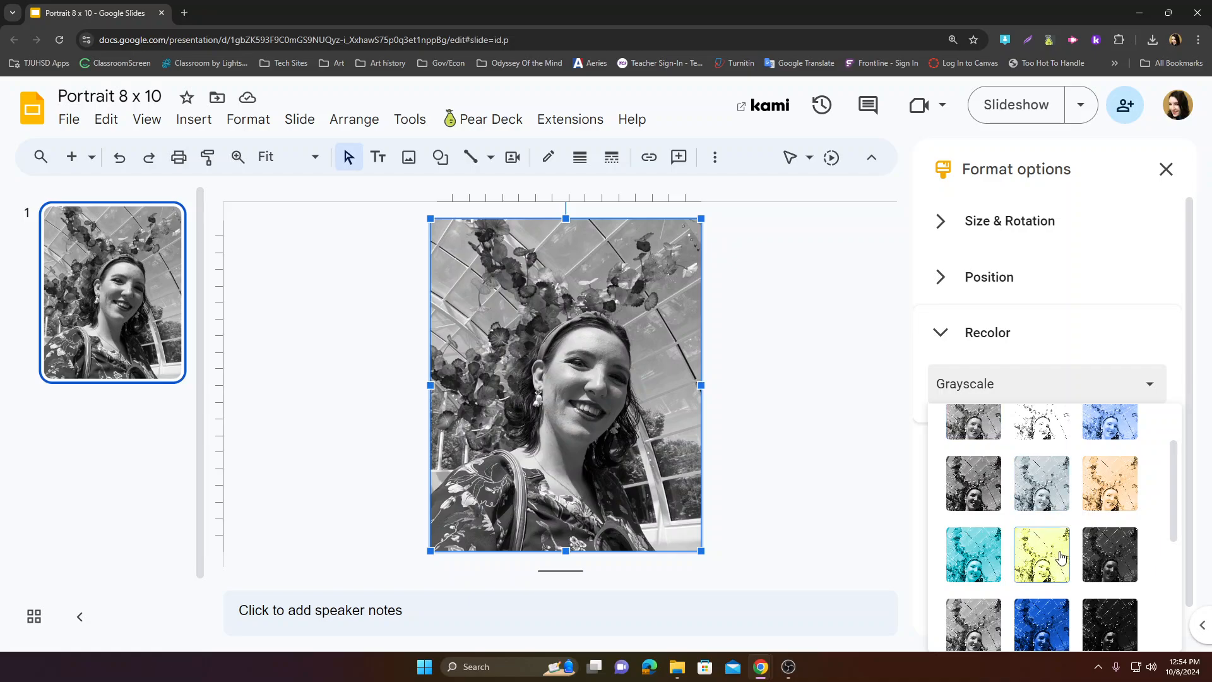
scroll(1061, 612, "down", 3)
scroll(1055, 622, "up", 4)
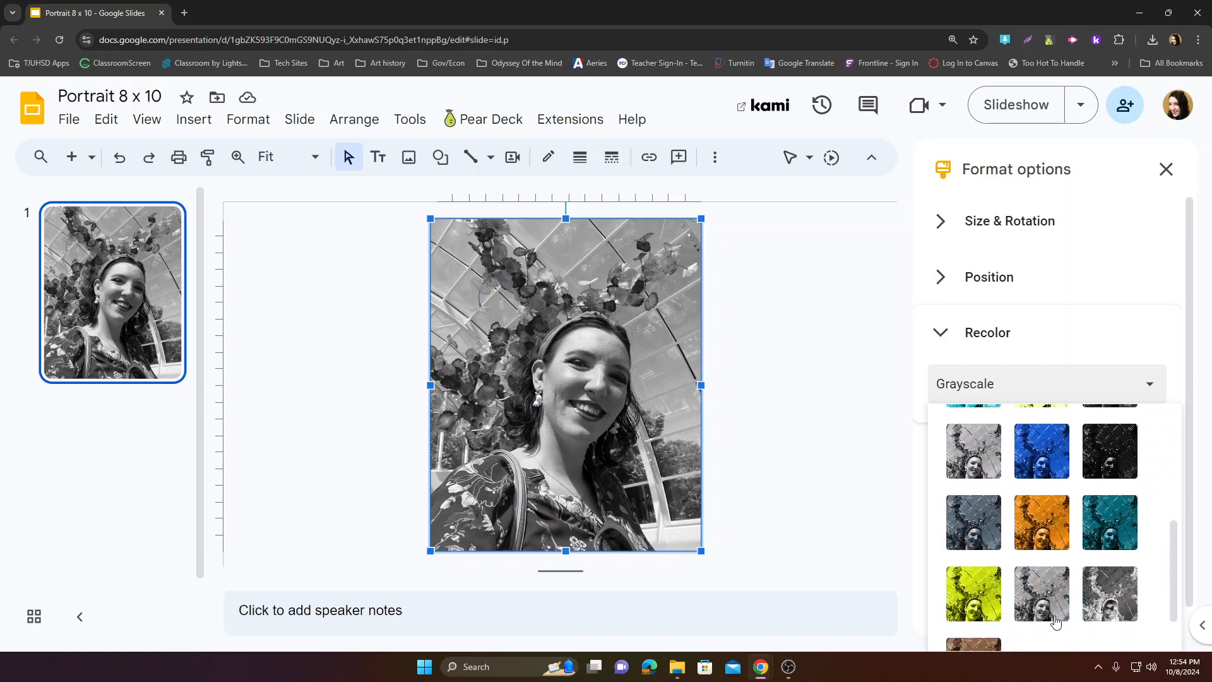
left_click(975, 503)
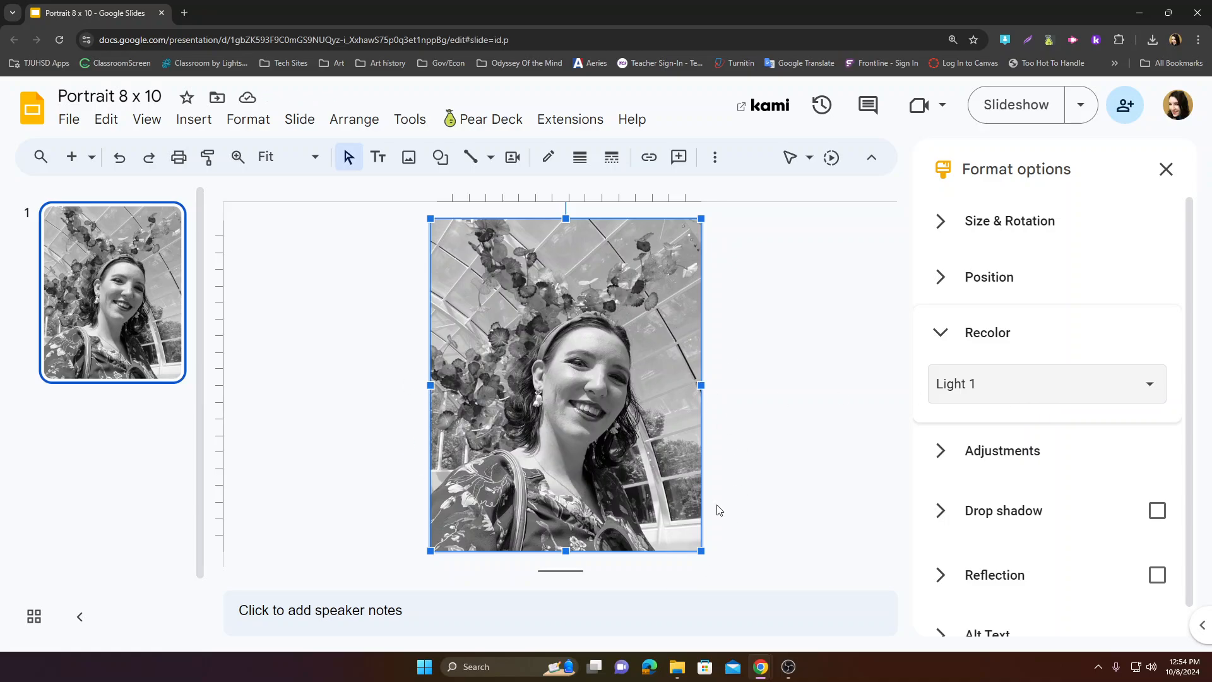
Step: Switch the photo's recolor preset to Dark 2
left_click(1067, 398)
scroll(1005, 496, "down", 2)
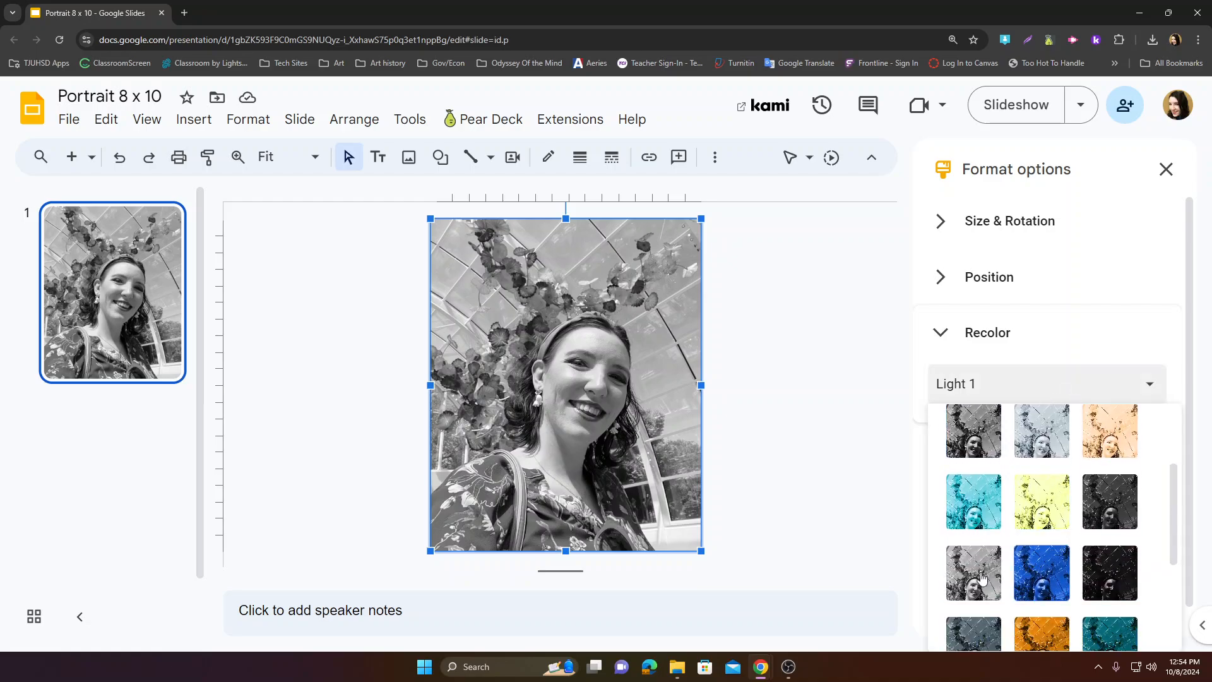
left_click(974, 572)
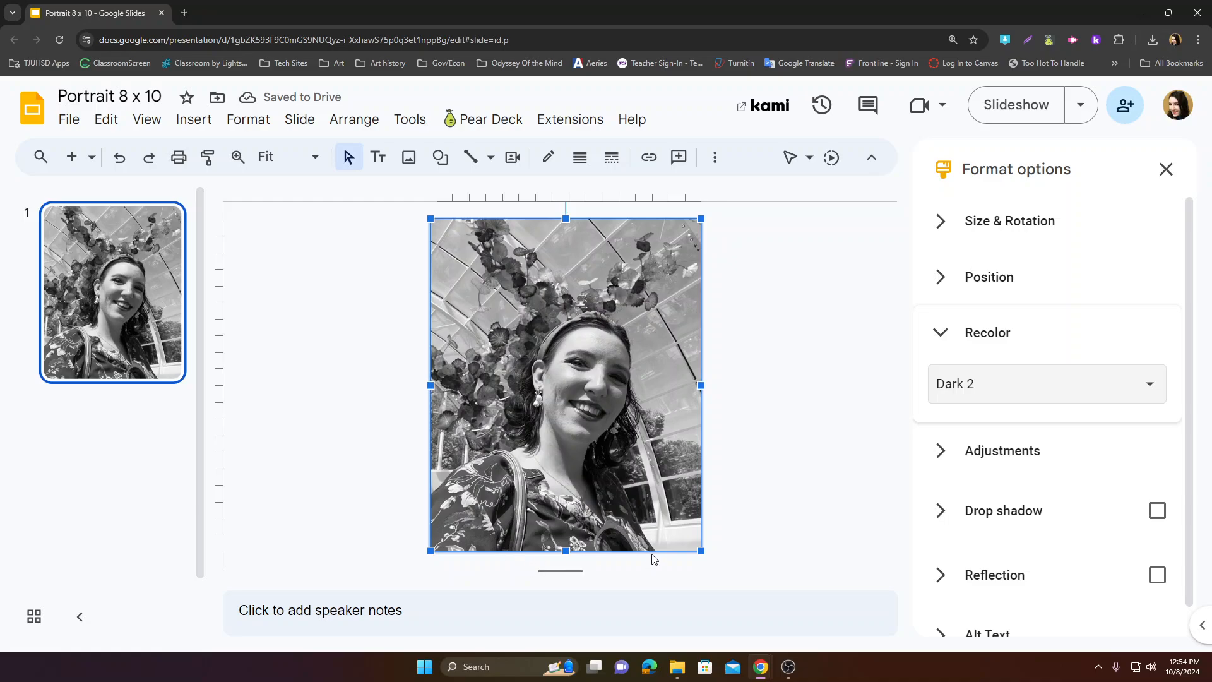
left_click(991, 389)
scroll(1031, 458, "down", 1)
left_click(978, 519)
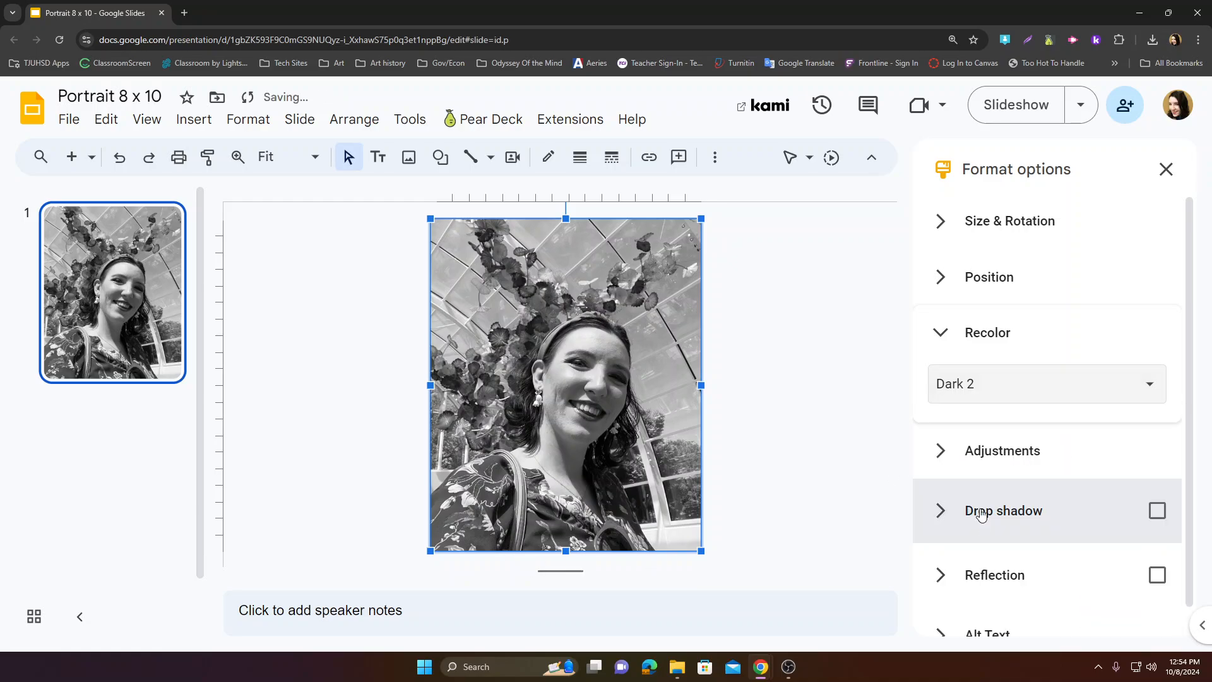
Step: Browse the recolor presets and set the photo back to Grayscale
left_click(1002, 393)
scroll(1047, 536, "down", 1)
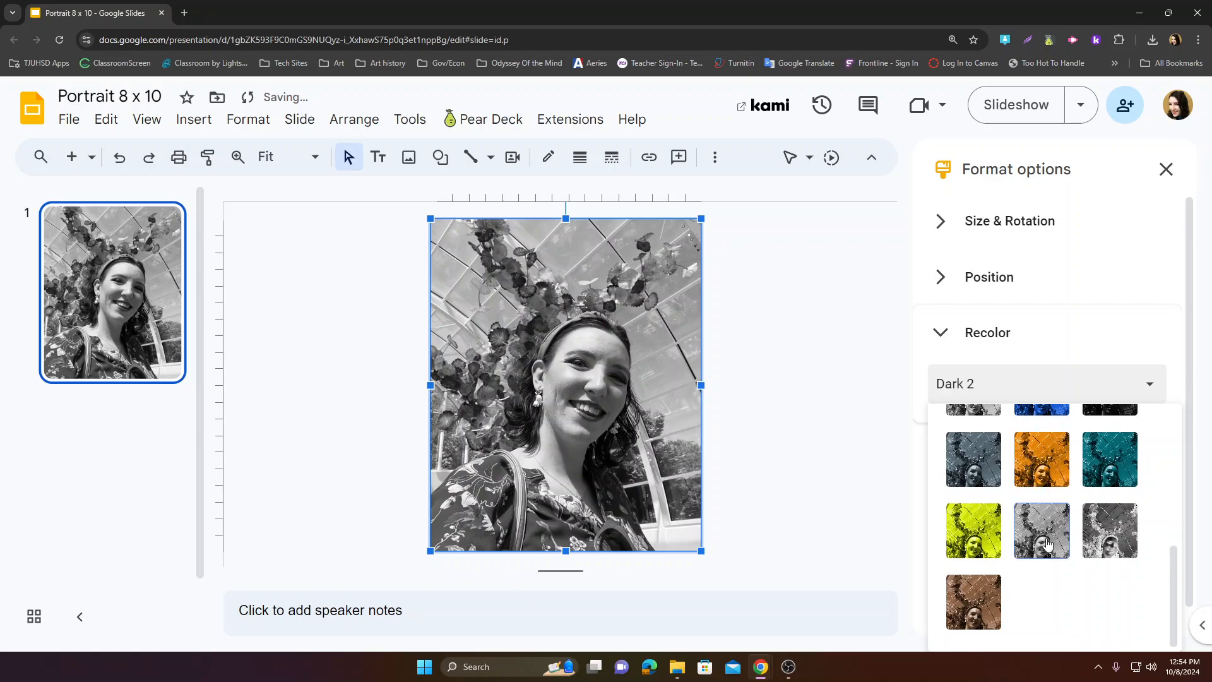
scroll(1052, 534, "up", 3)
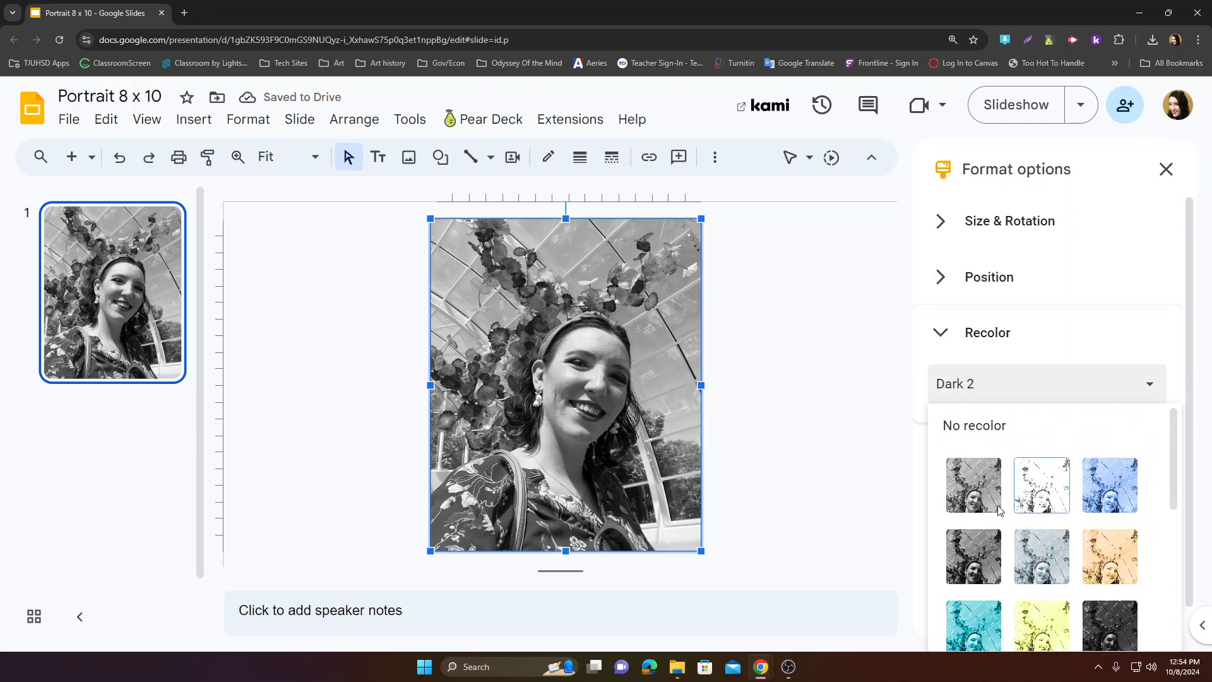
scroll(987, 462, "down", 1)
scroll(988, 462, "down", 1)
left_click(1042, 582)
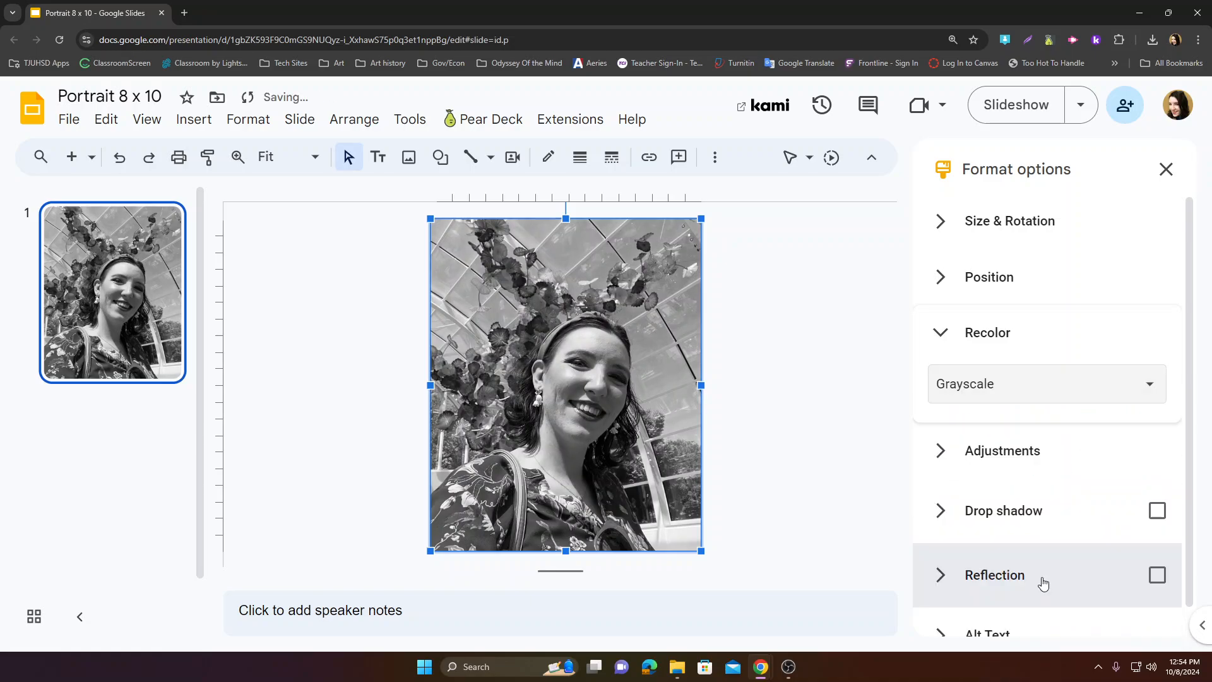
Step: Collapse the Recolor settings, expand Adjustments, and set the photo's brightness to 6%
left_click(949, 334)
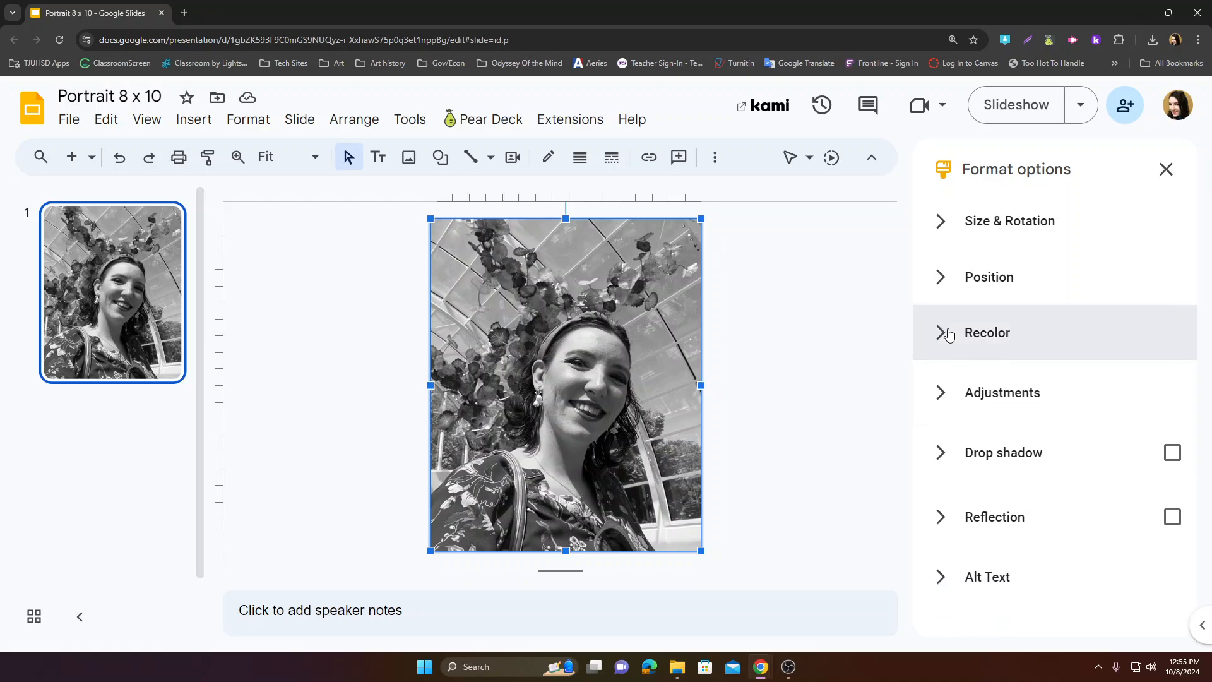
left_click(942, 391)
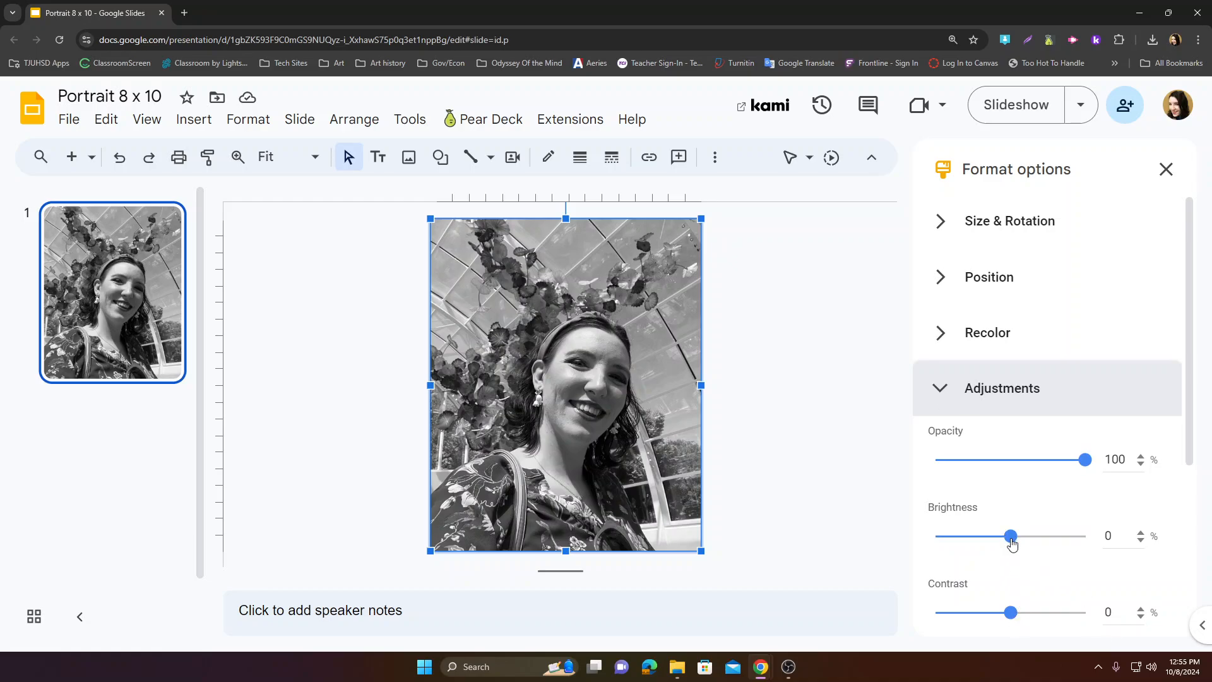
left_click_drag(1011, 540, 1017, 543)
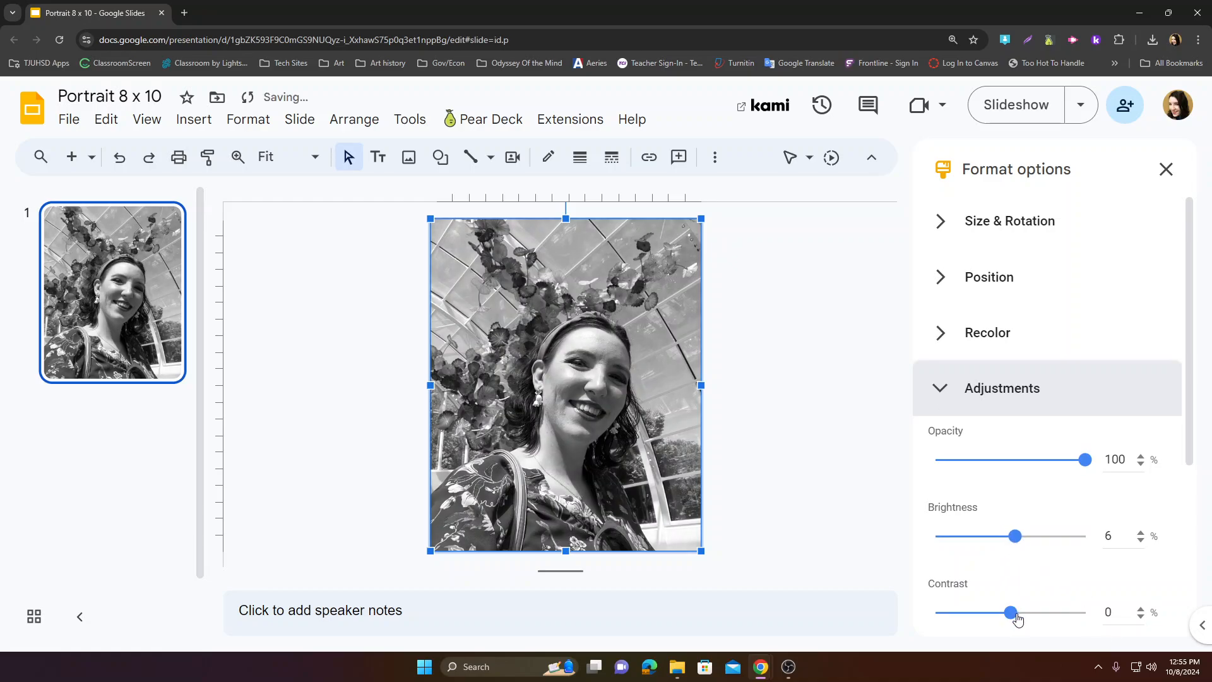
Step: Try a contrast of 100% on the photo and undo it
left_click_drag(1017, 619, 1125, 622)
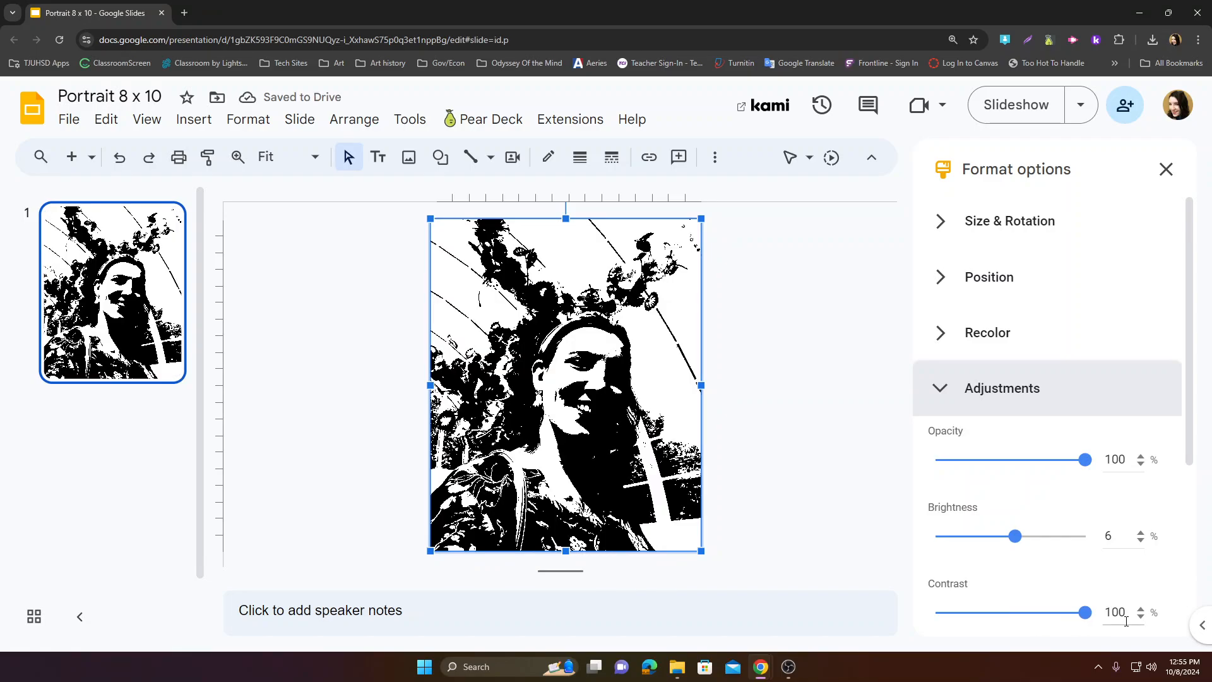
key("ctrl+z")
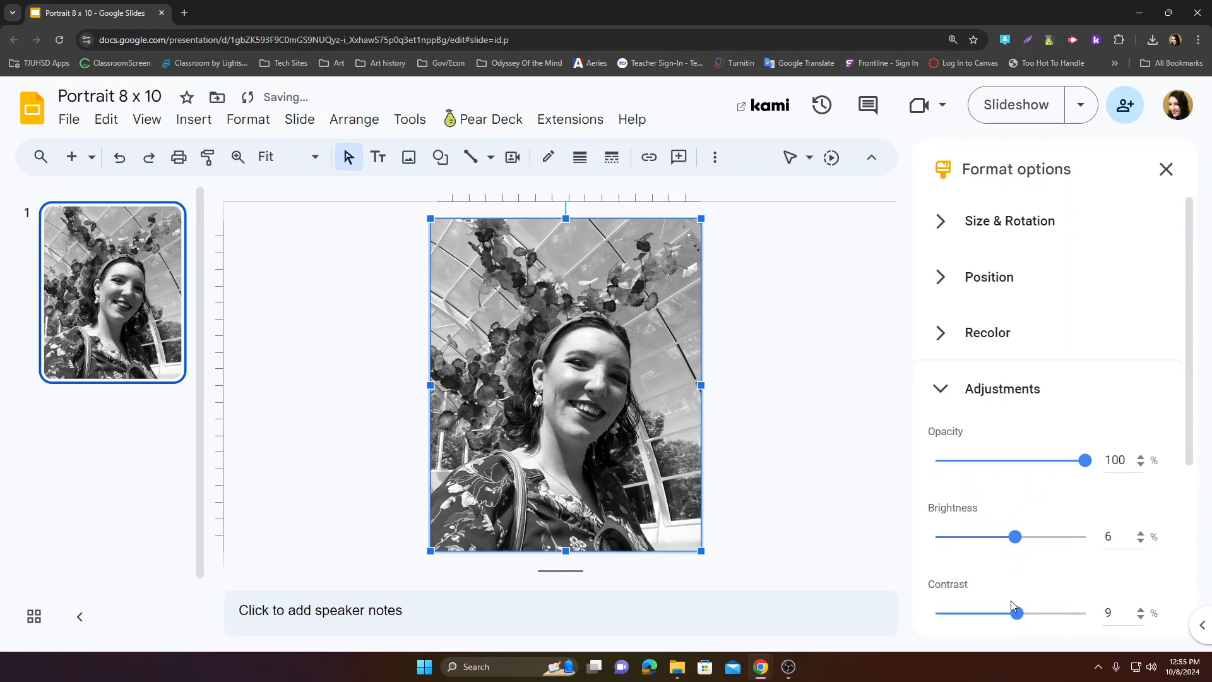
Step: Set the photo's contrast to 19% and its brightness to 11%
left_click_drag(1017, 616, 1026, 621)
left_click_drag(1012, 547, 1020, 548)
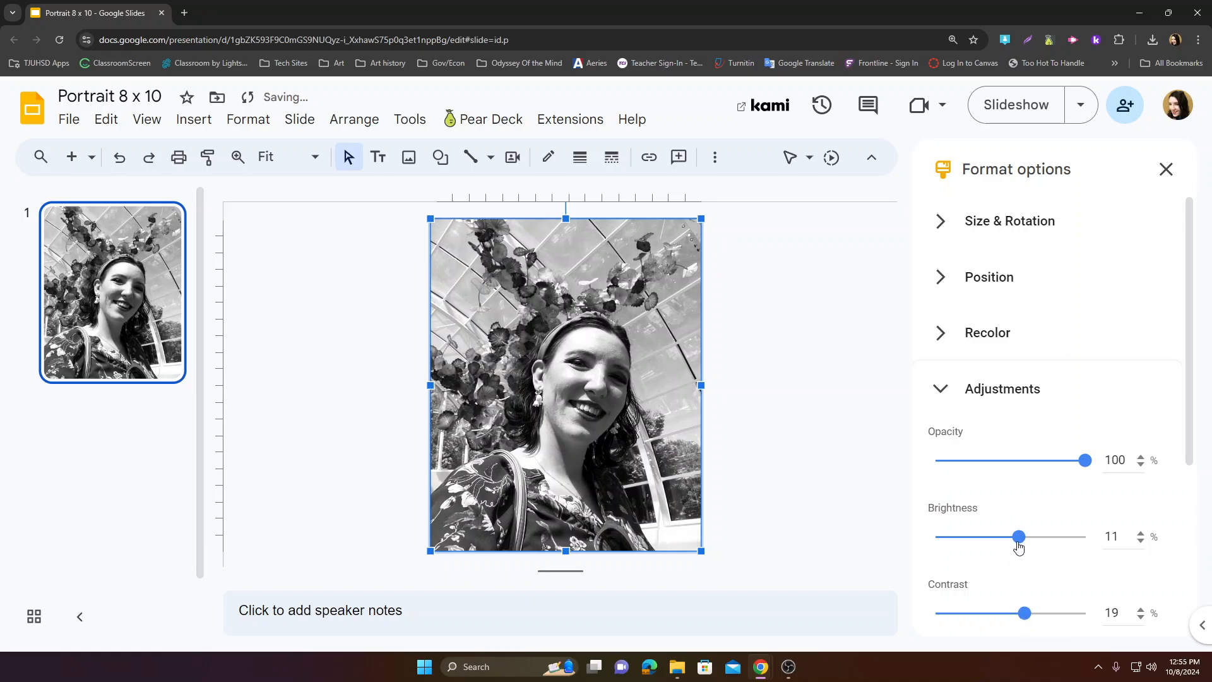
Step: Expand the Recolor settings again and apply the Light 1 preset to the photo
left_click(1000, 332)
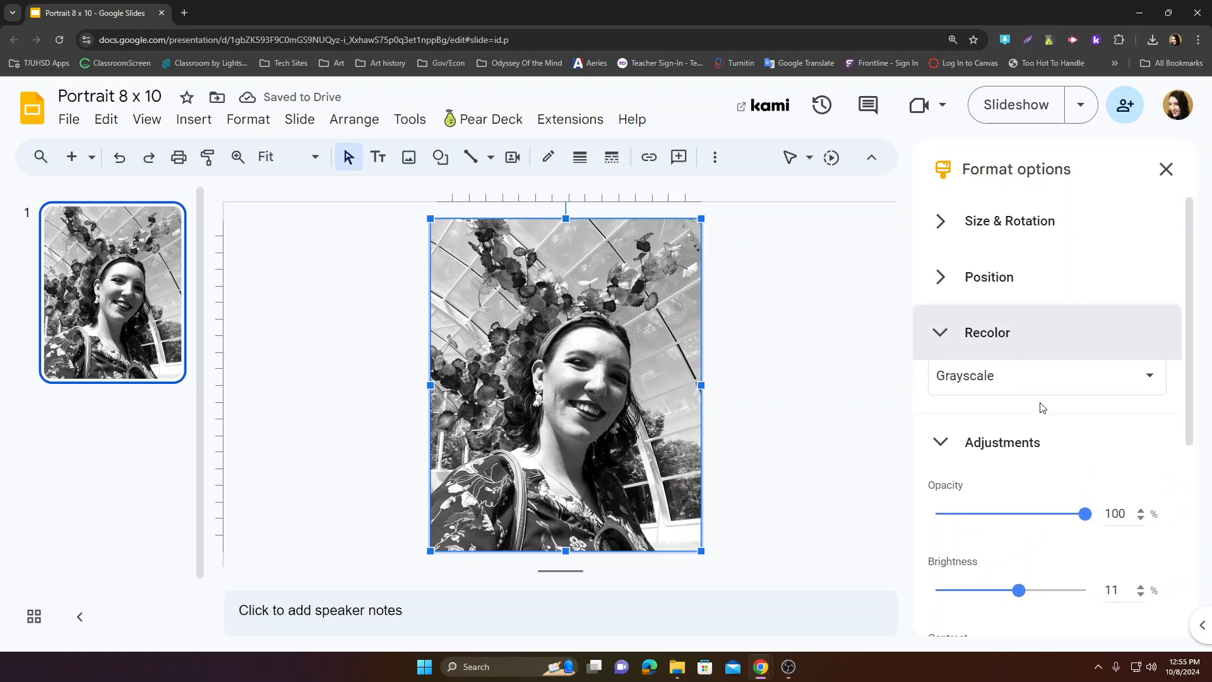
left_click(1029, 386)
left_click(979, 486)
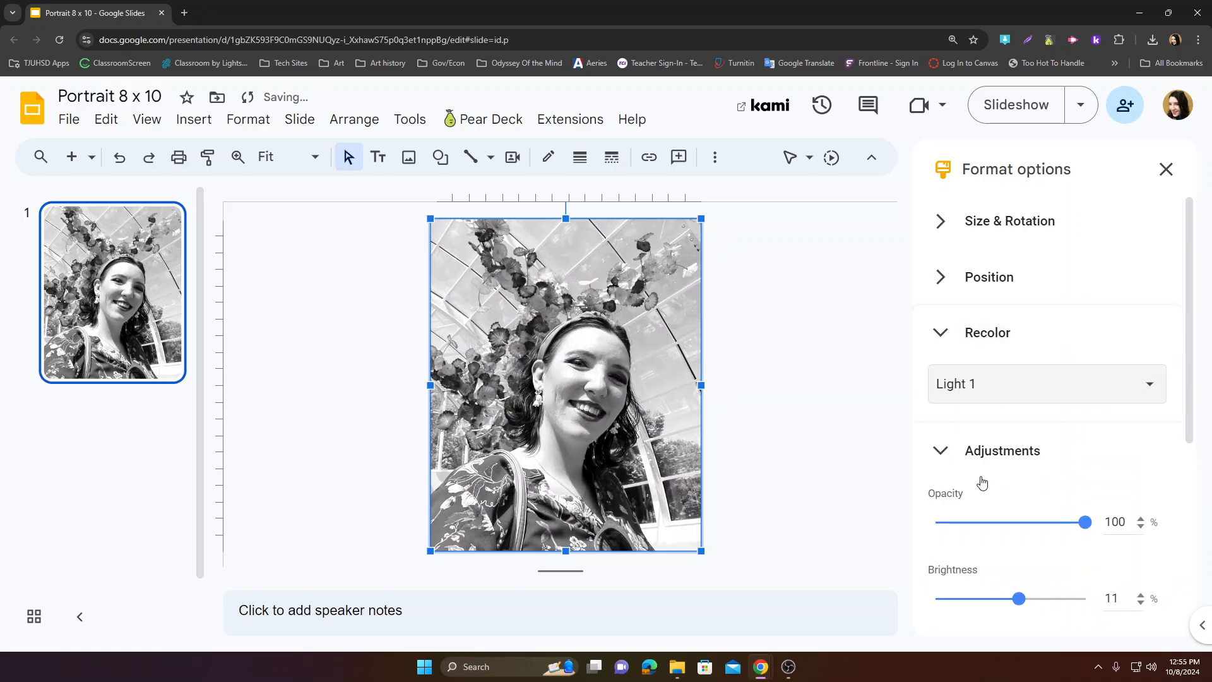
Step: Set the photo's contrast to 15% and brightness to 5%, and close the format options
scroll(1029, 558, "down", 3)
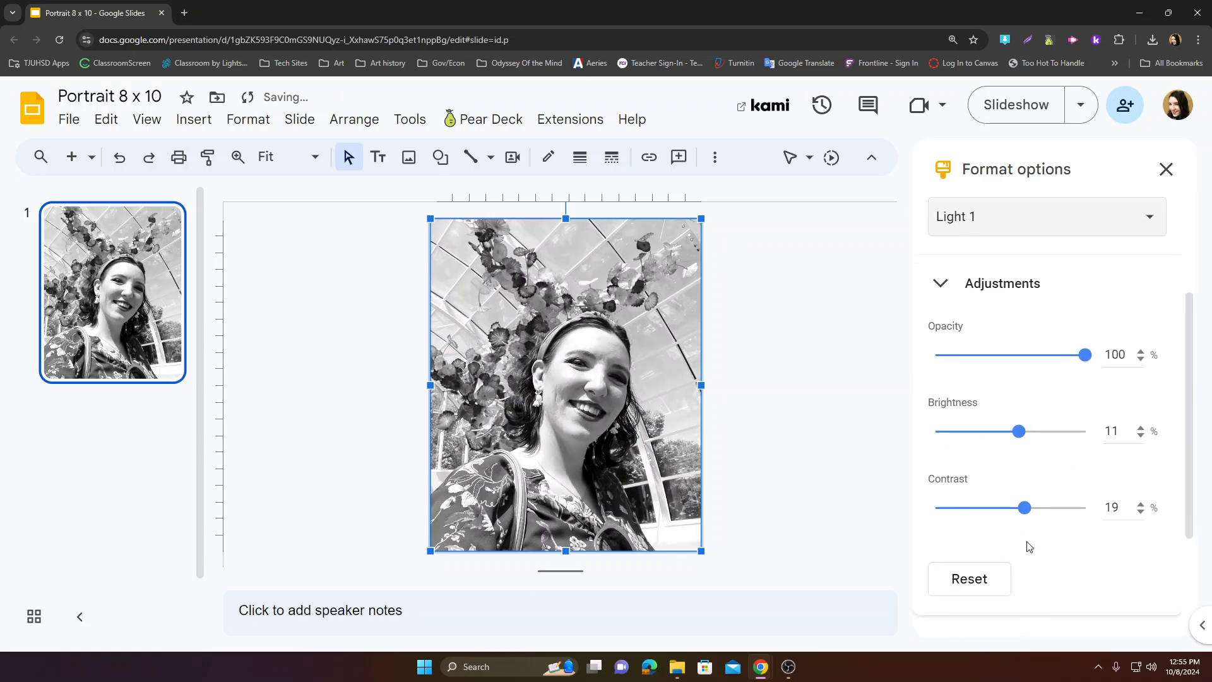
left_click_drag(1023, 489, 1021, 491)
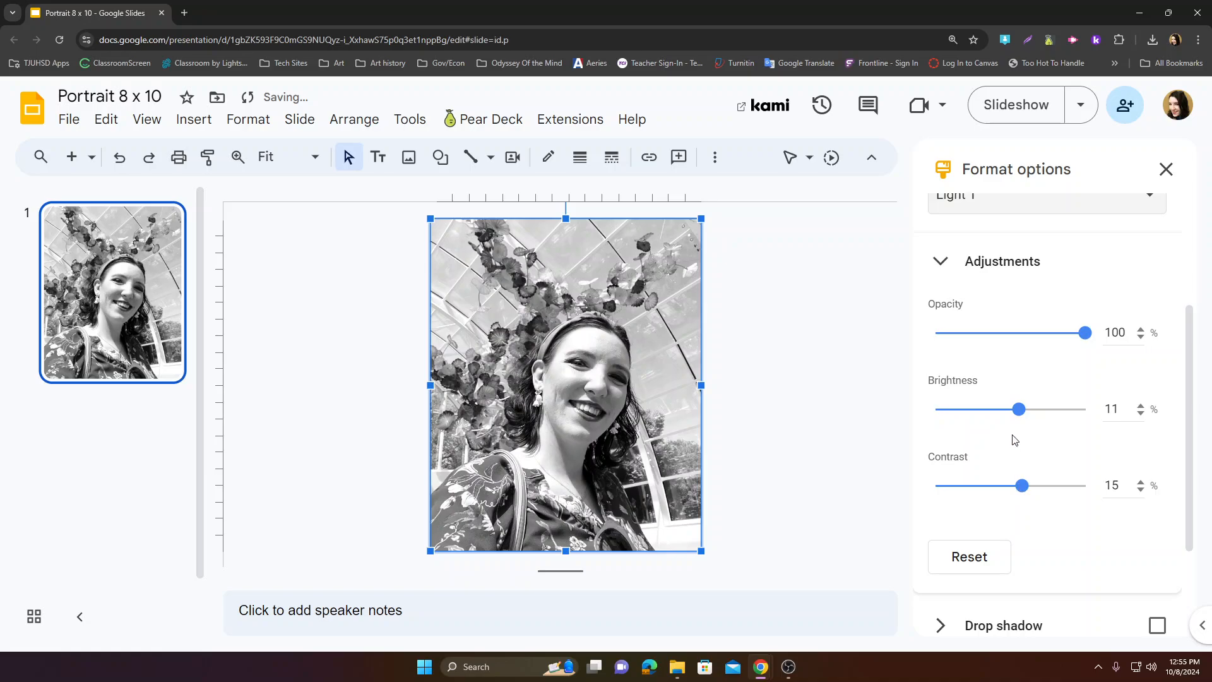
left_click_drag(1018, 416, 1013, 418)
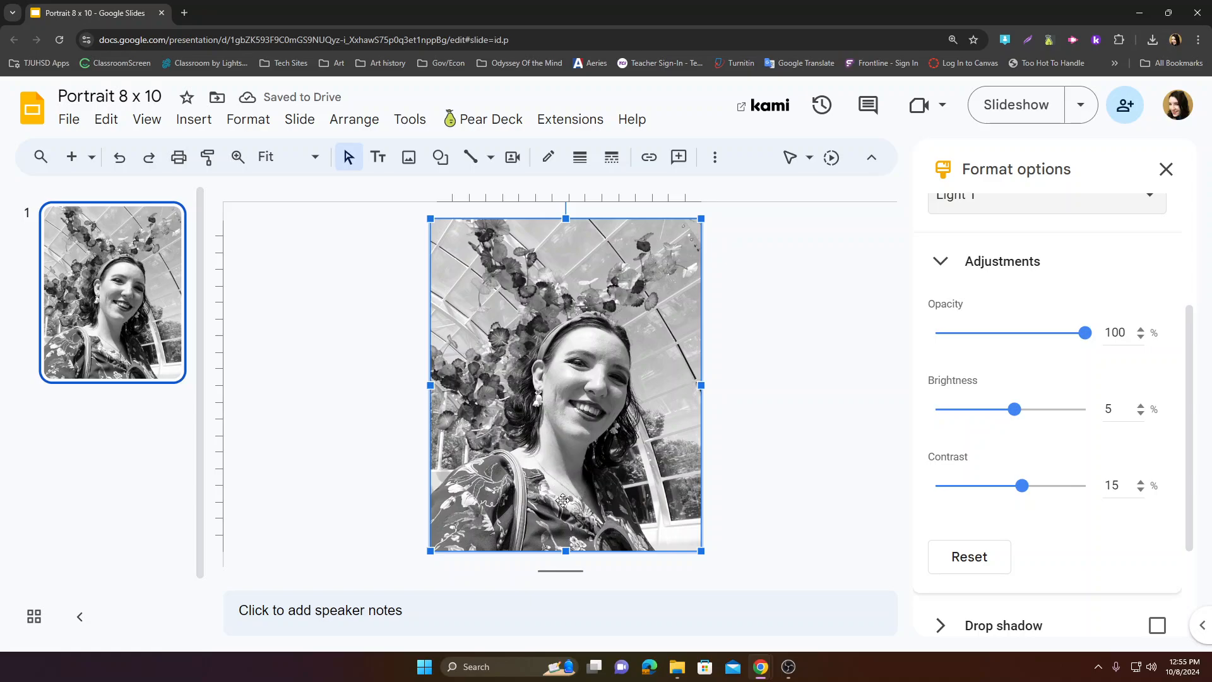
left_click(844, 370)
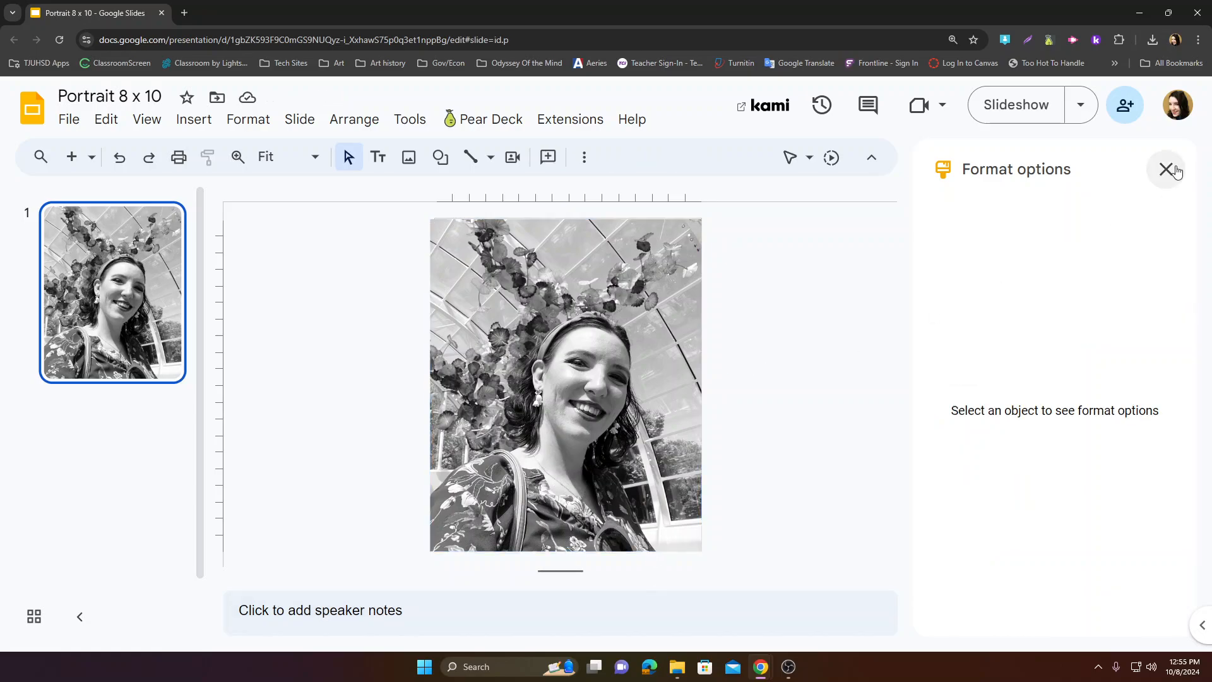
left_click(1166, 171)
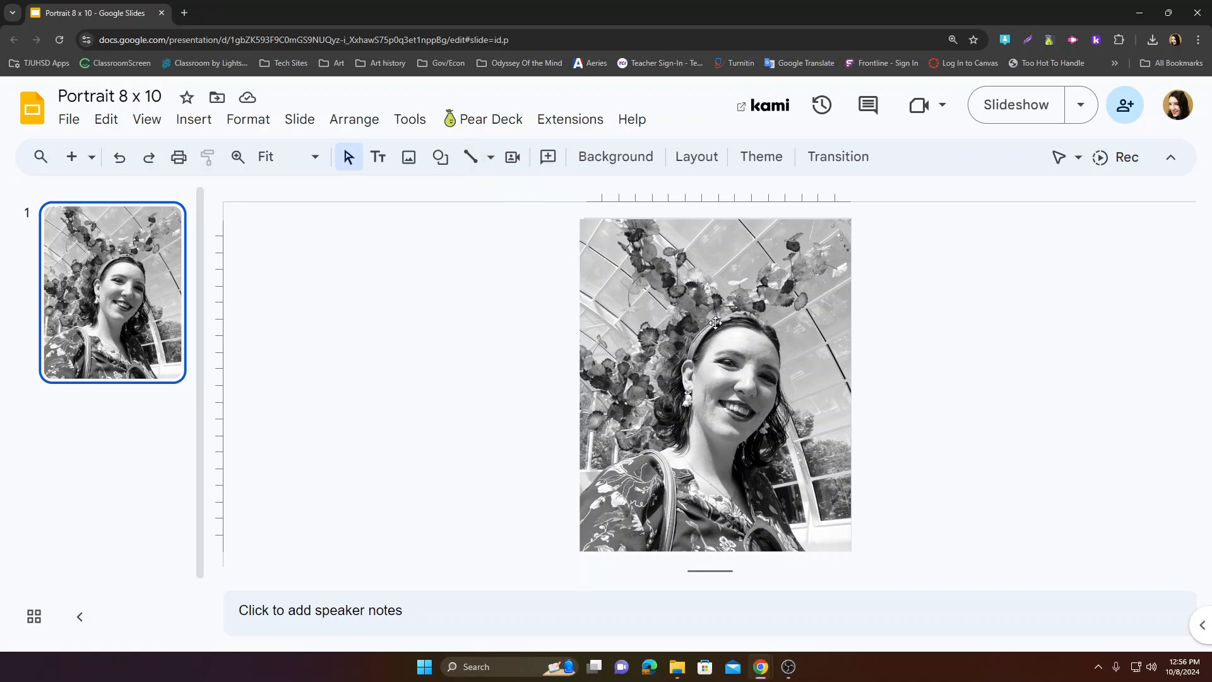
Step: Draw a vertical line down the middle of the photo from its top edge to its bottom edge, with a 4 px line weight
left_click(473, 160)
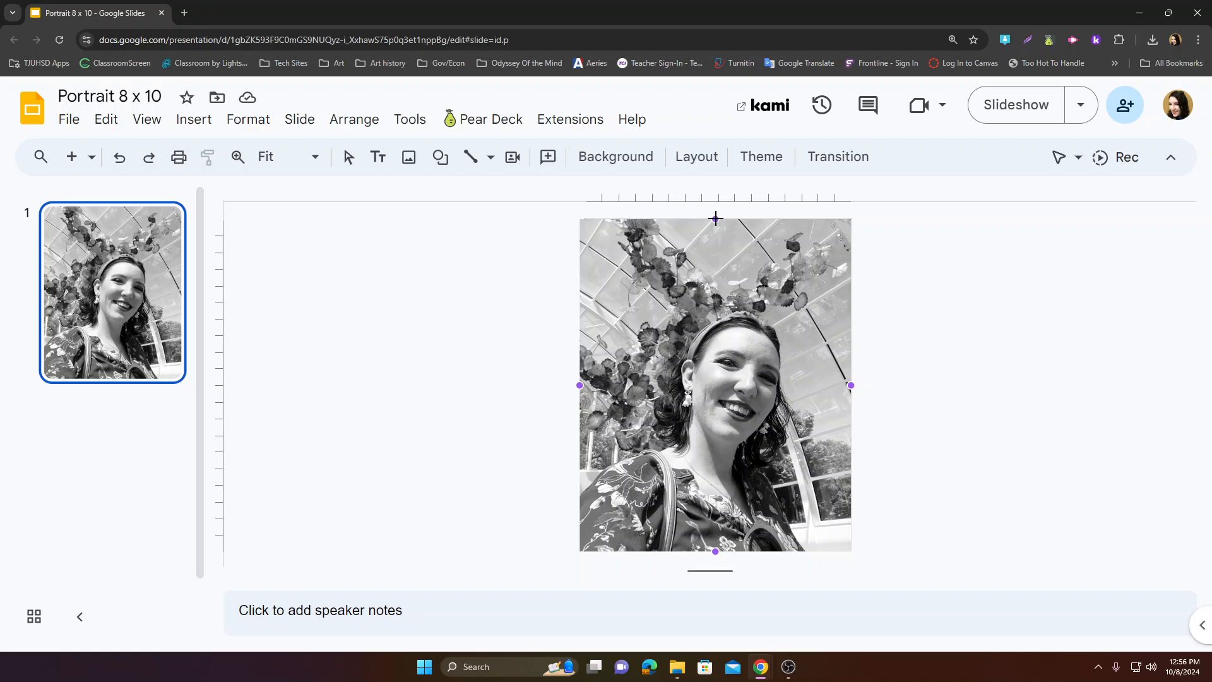
left_click_drag(715, 219, 717, 553)
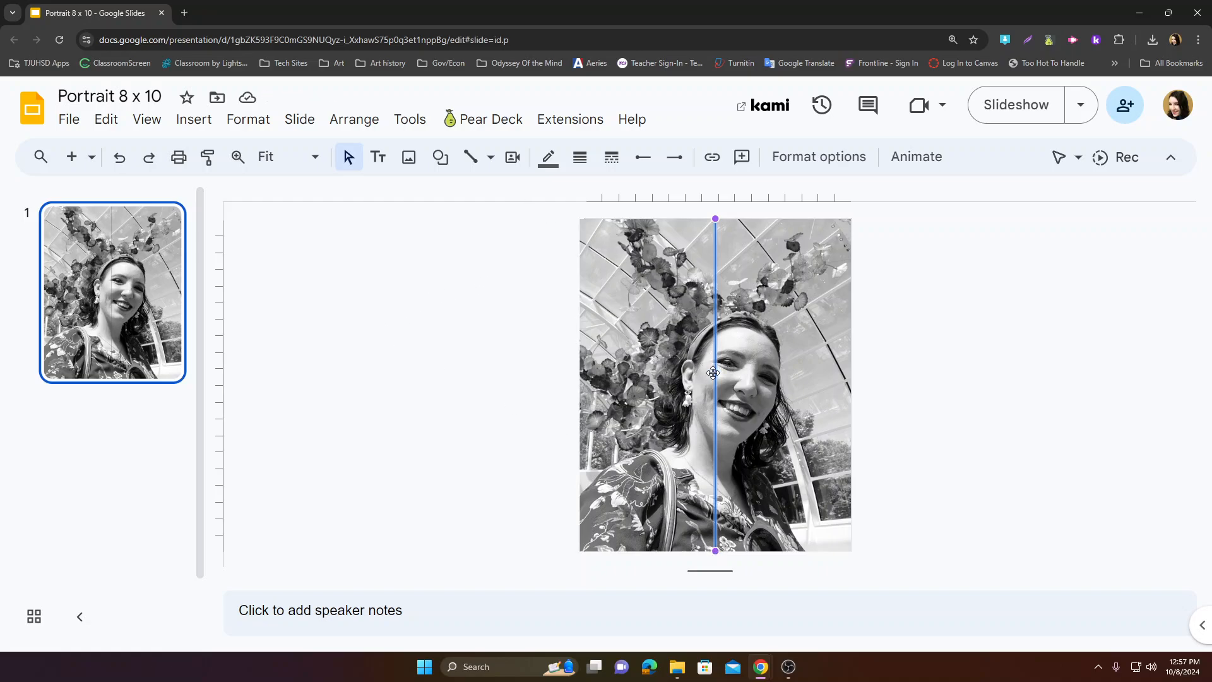
left_click(581, 164)
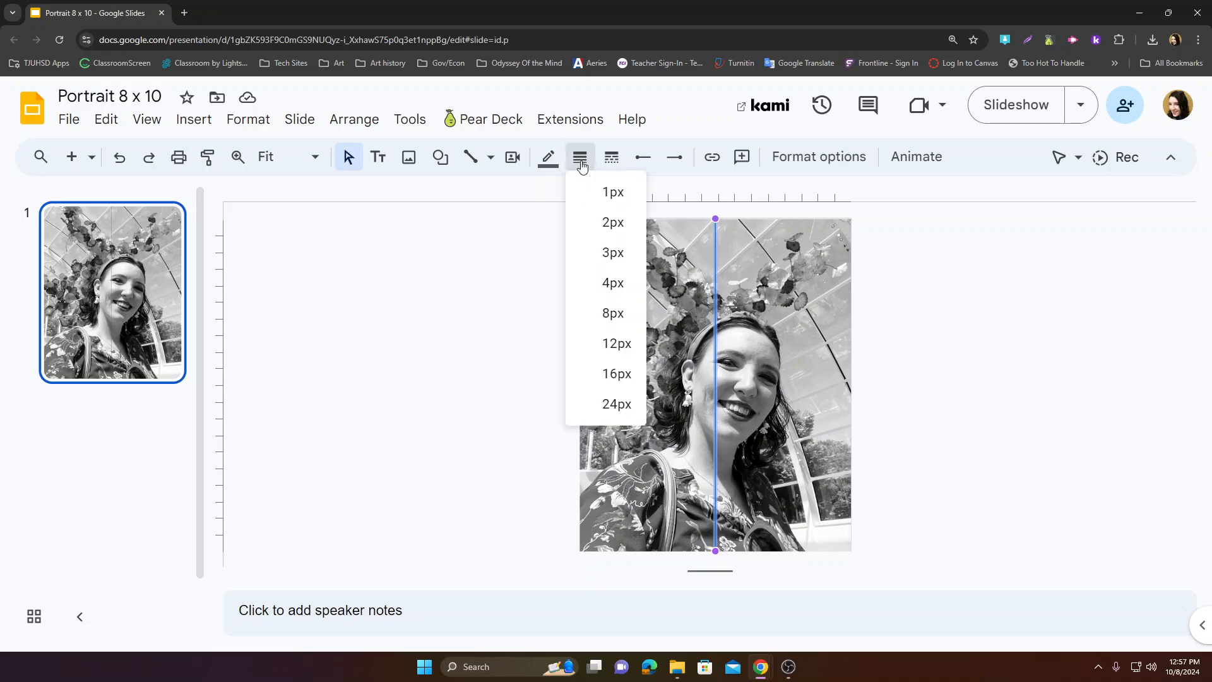
left_click(623, 256)
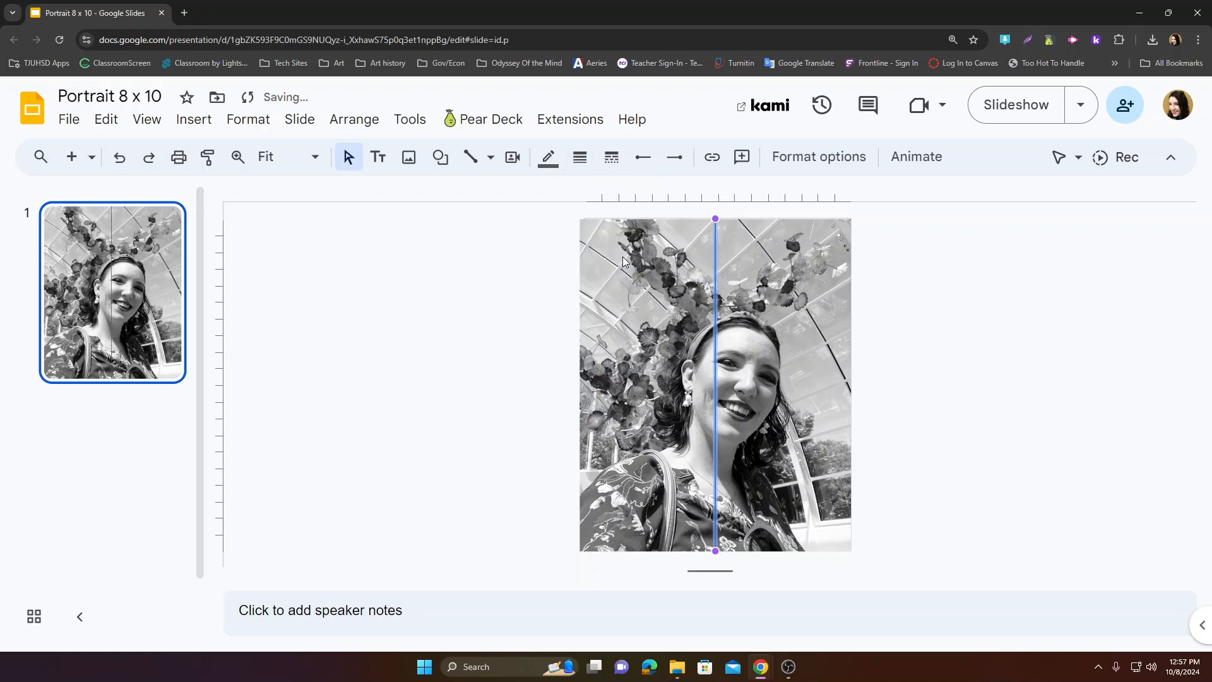
left_click(580, 157)
left_click(603, 278)
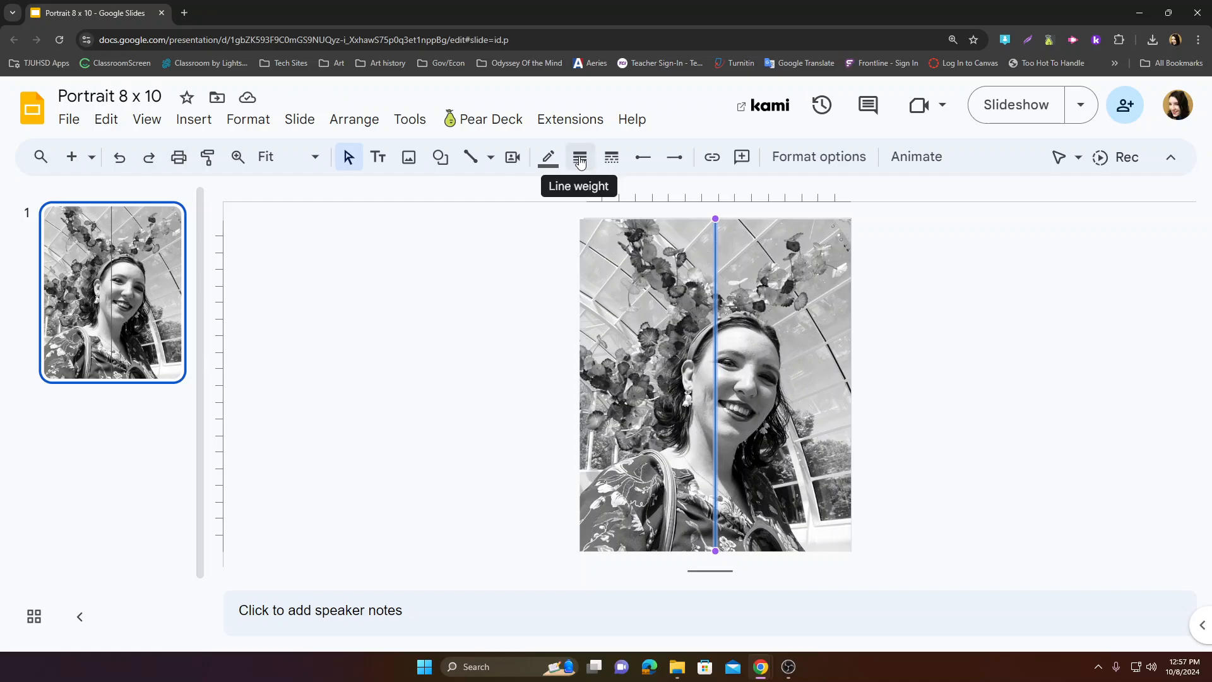
Step: Color the vertical center line red and deselect it
left_click(547, 158)
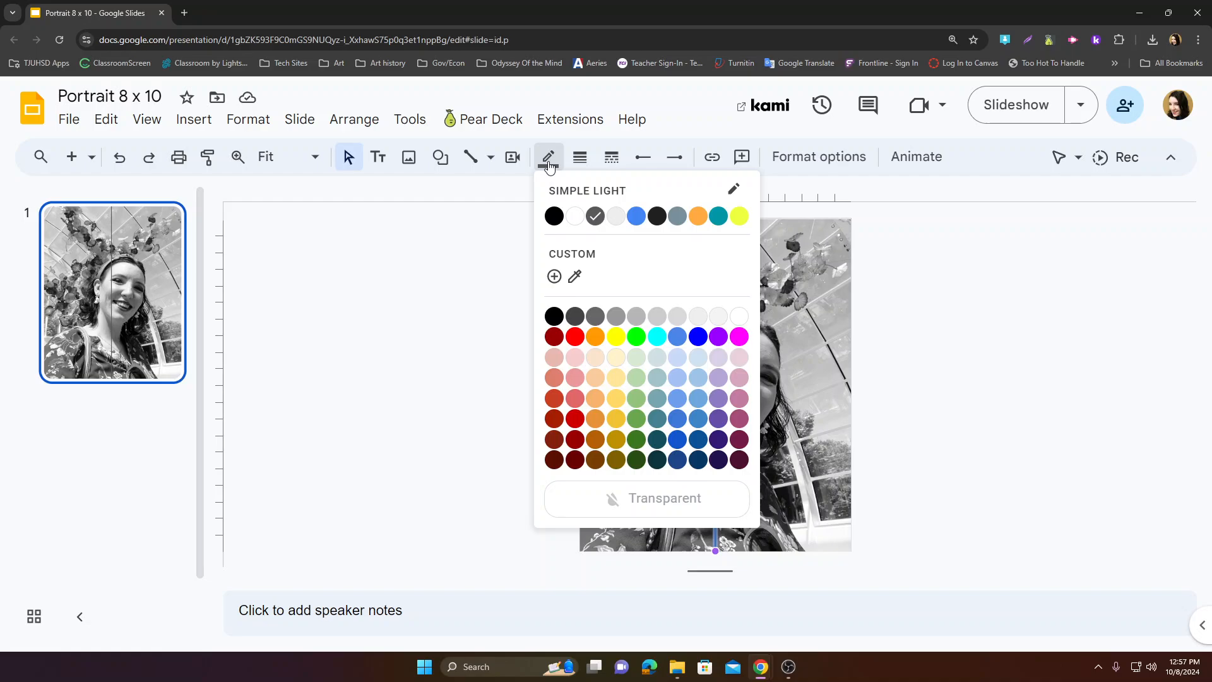
left_click(578, 340)
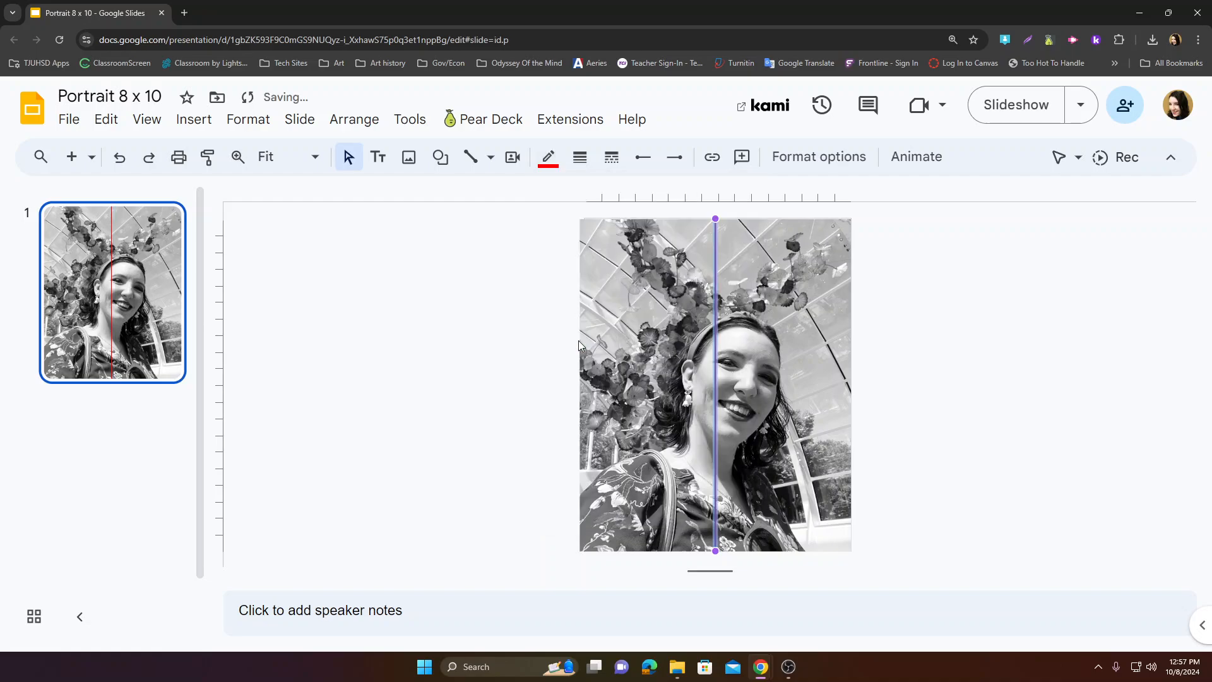
left_click(478, 310)
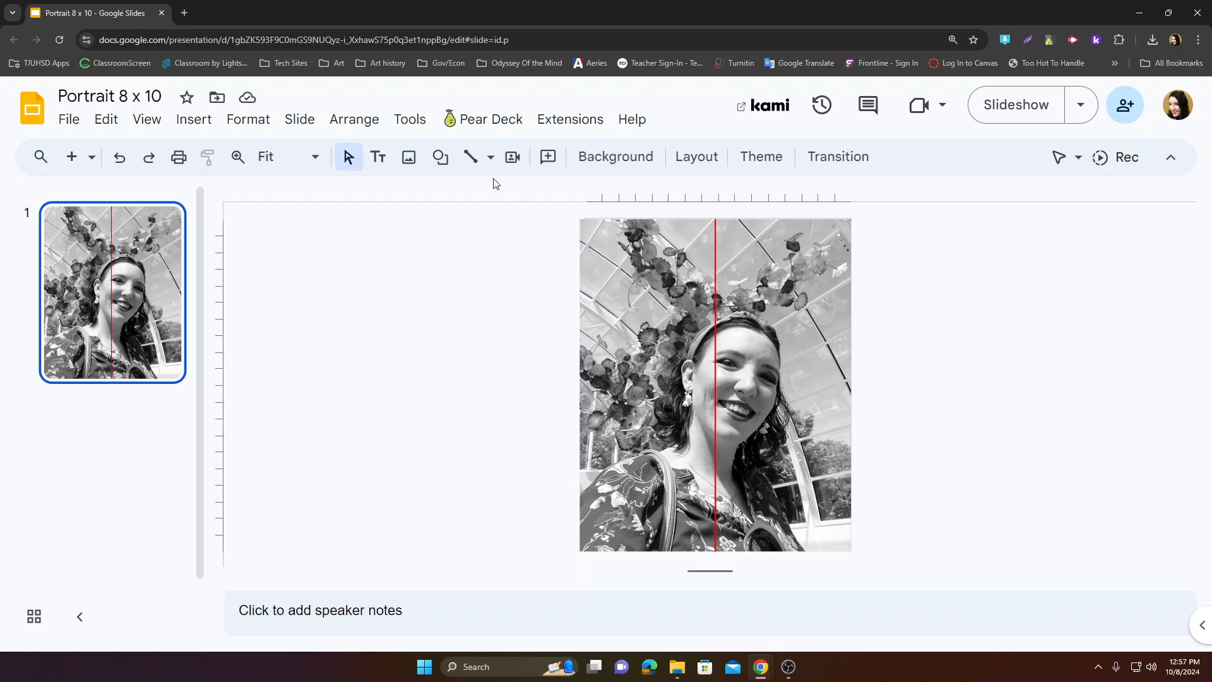
Step: Draw a horizontal line across the middle of the photo from edge to edge, with a 4 px line weight
left_click(470, 159)
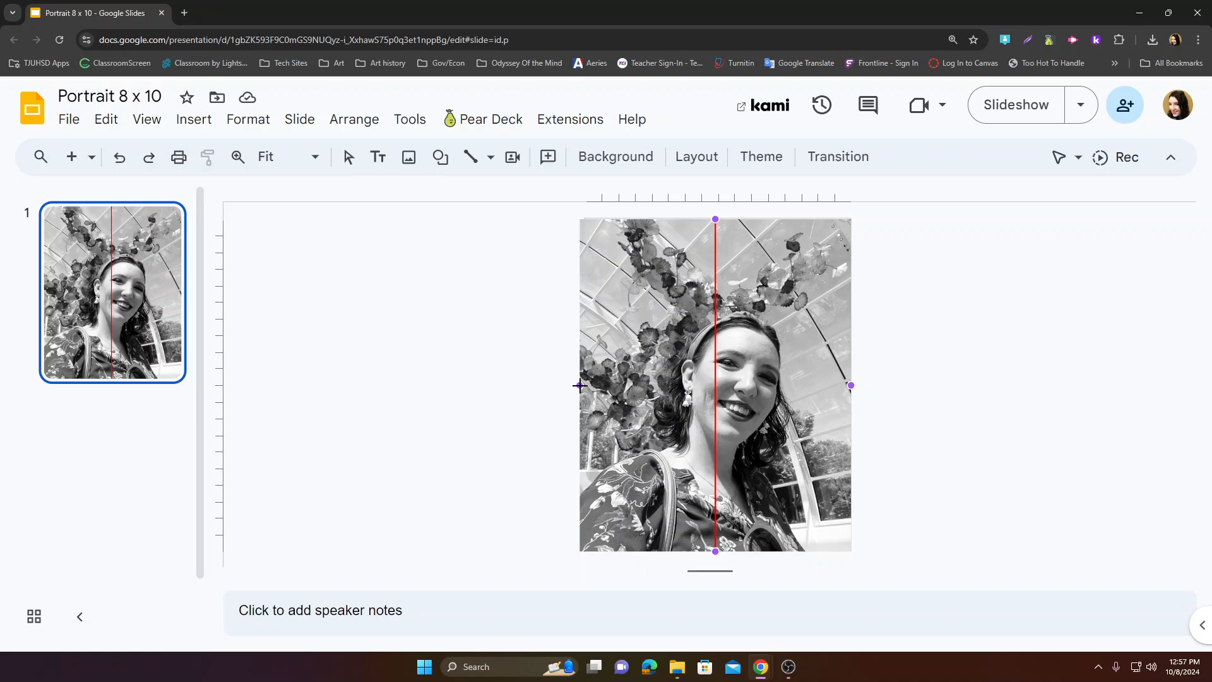
left_click_drag(586, 385, 850, 385)
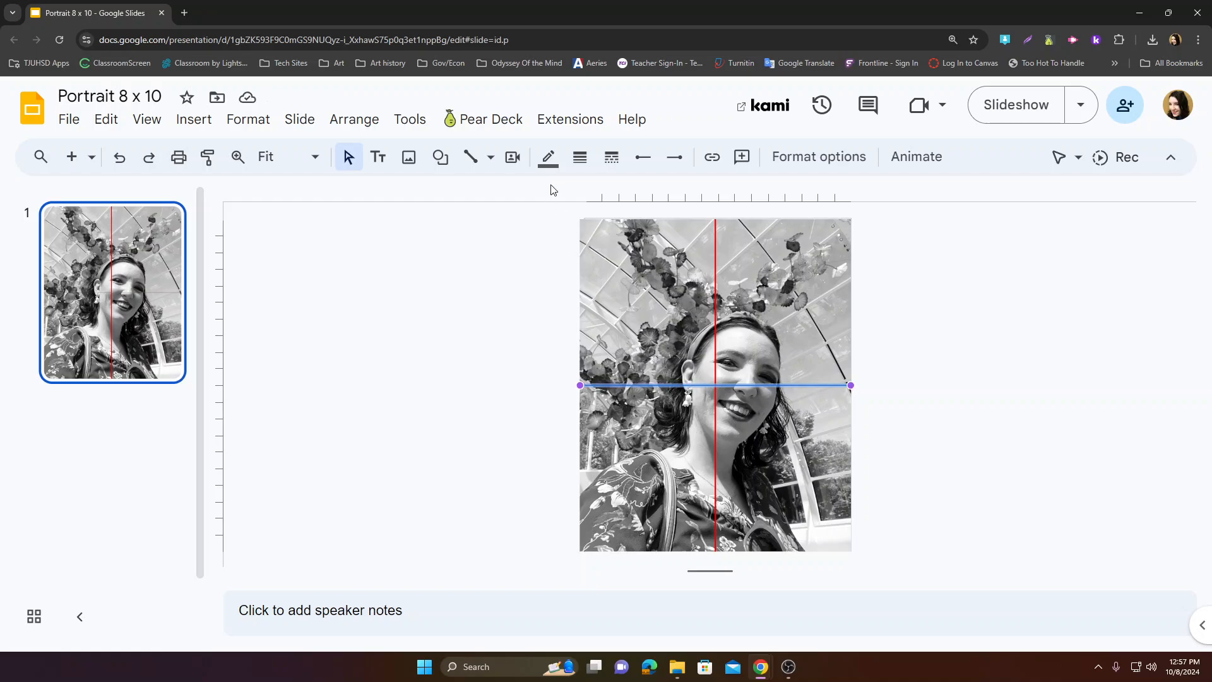
left_click(579, 156)
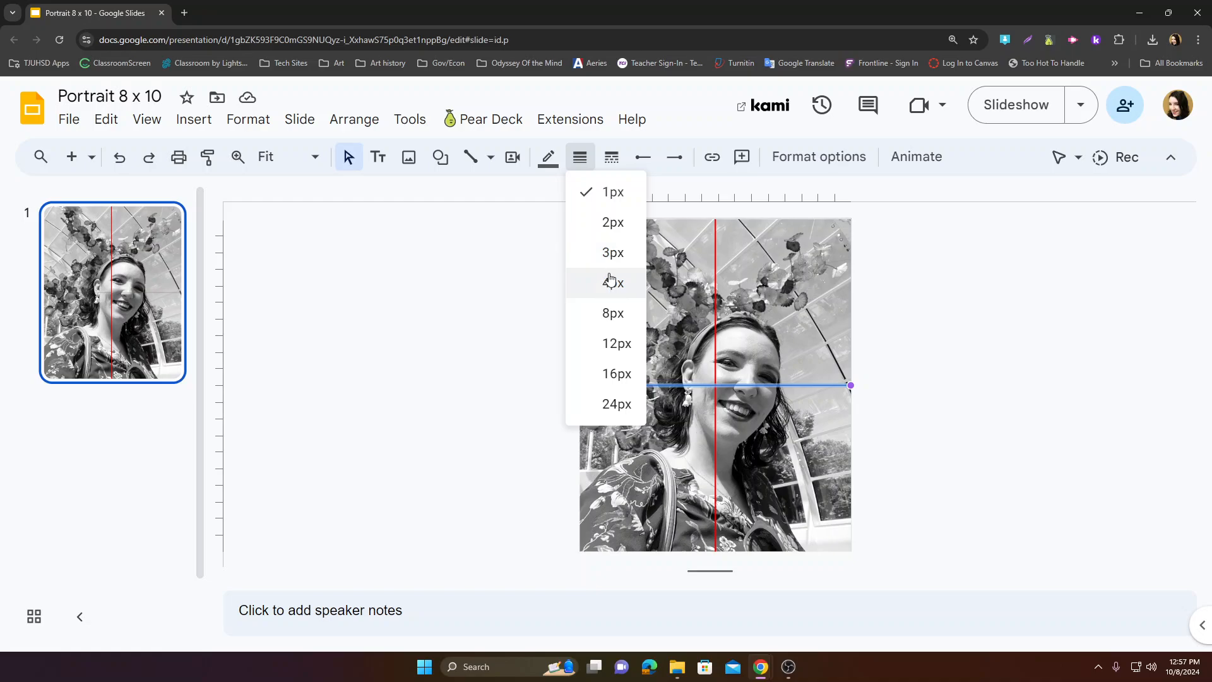
left_click(609, 282)
Step: Color the horizontal center line red and deselect it
left_click(548, 158)
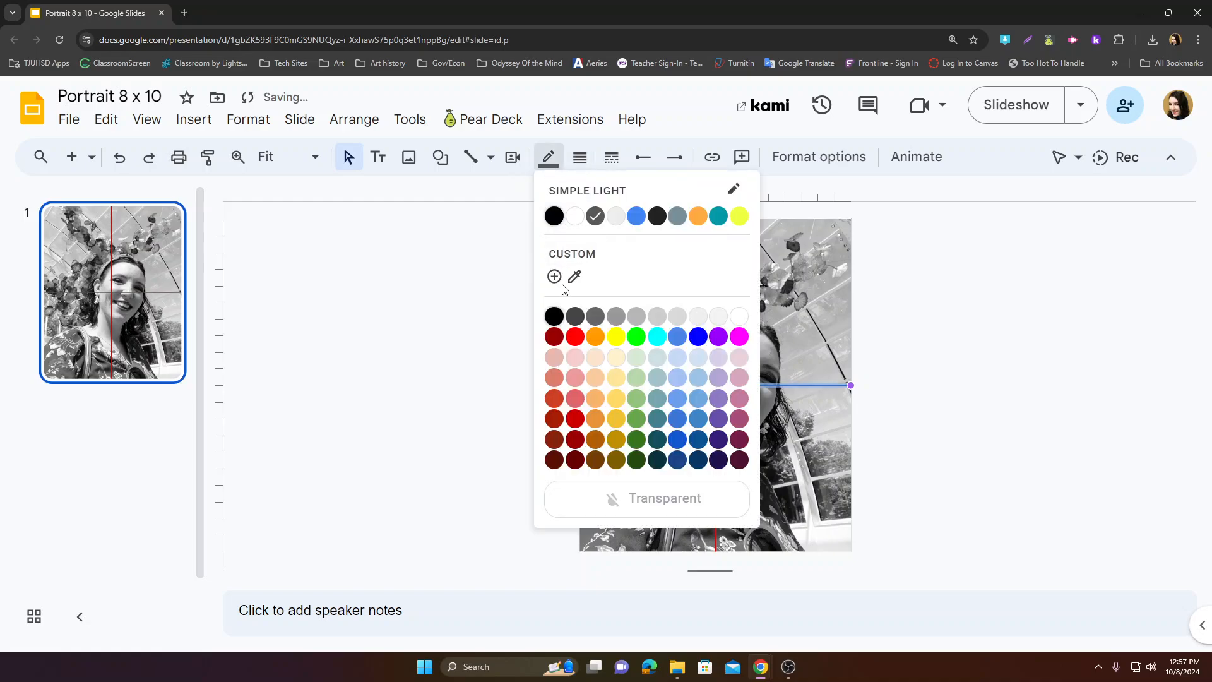
left_click(574, 336)
left_click(515, 348)
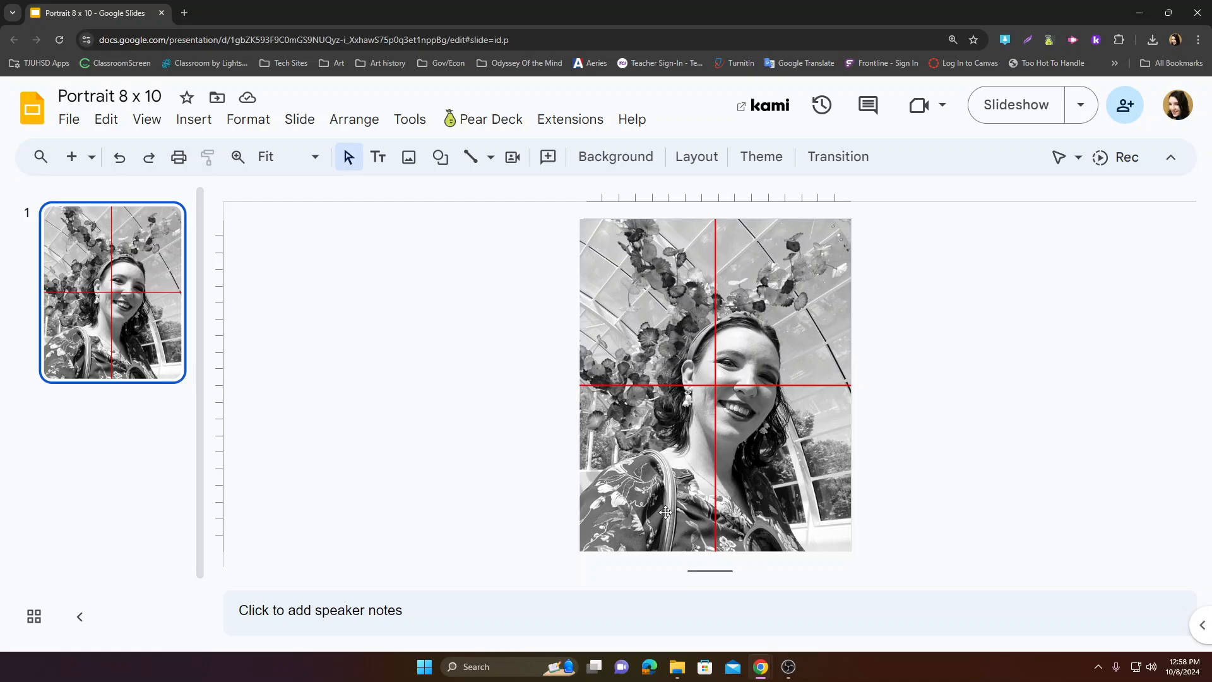
Step: Crop the photo slightly inward from its left edge
left_click(600, 253)
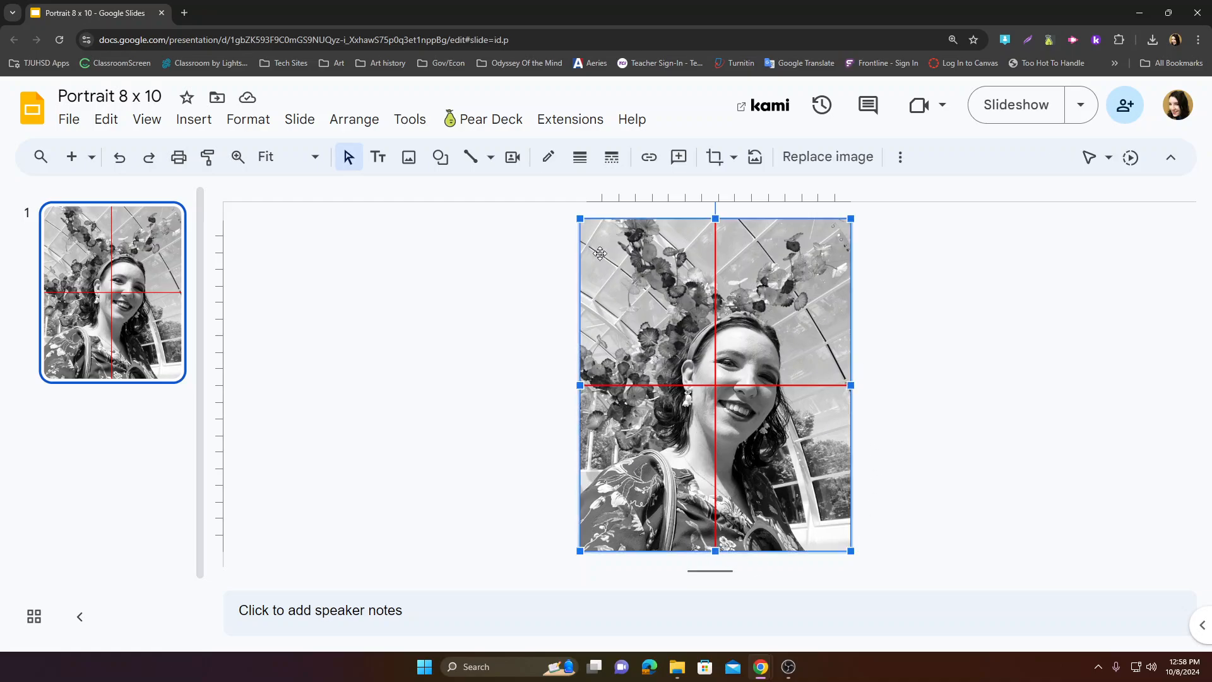
double_click(612, 305)
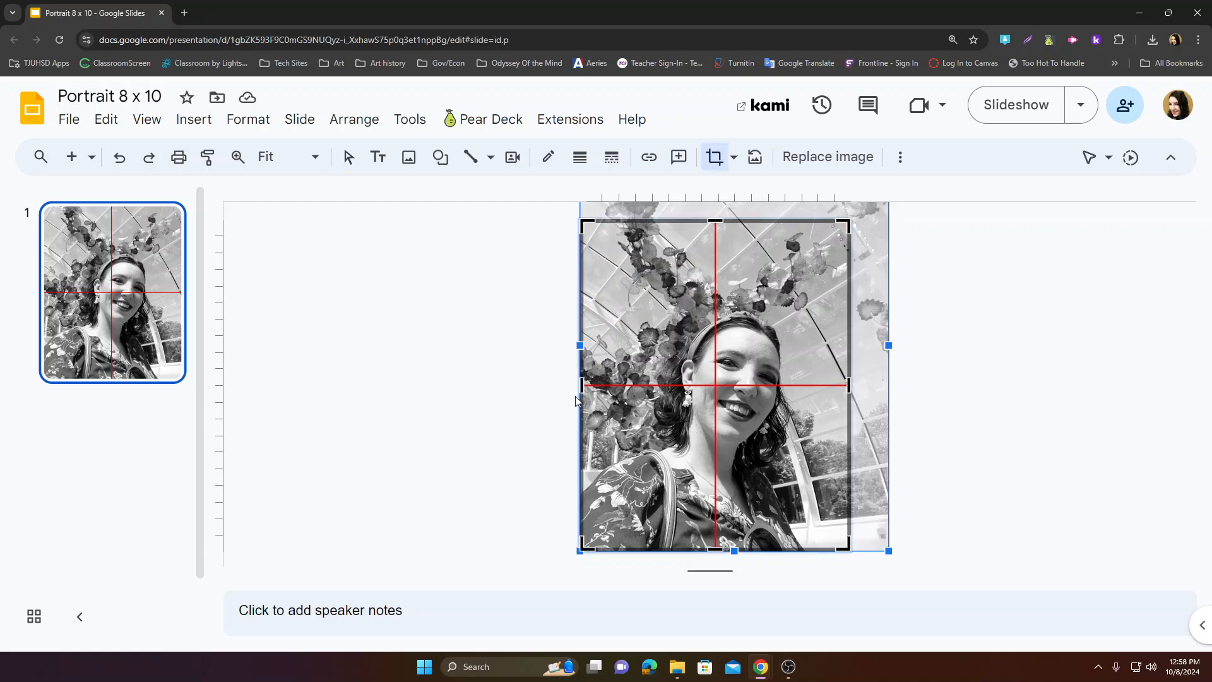
left_click_drag(580, 381, 592, 382)
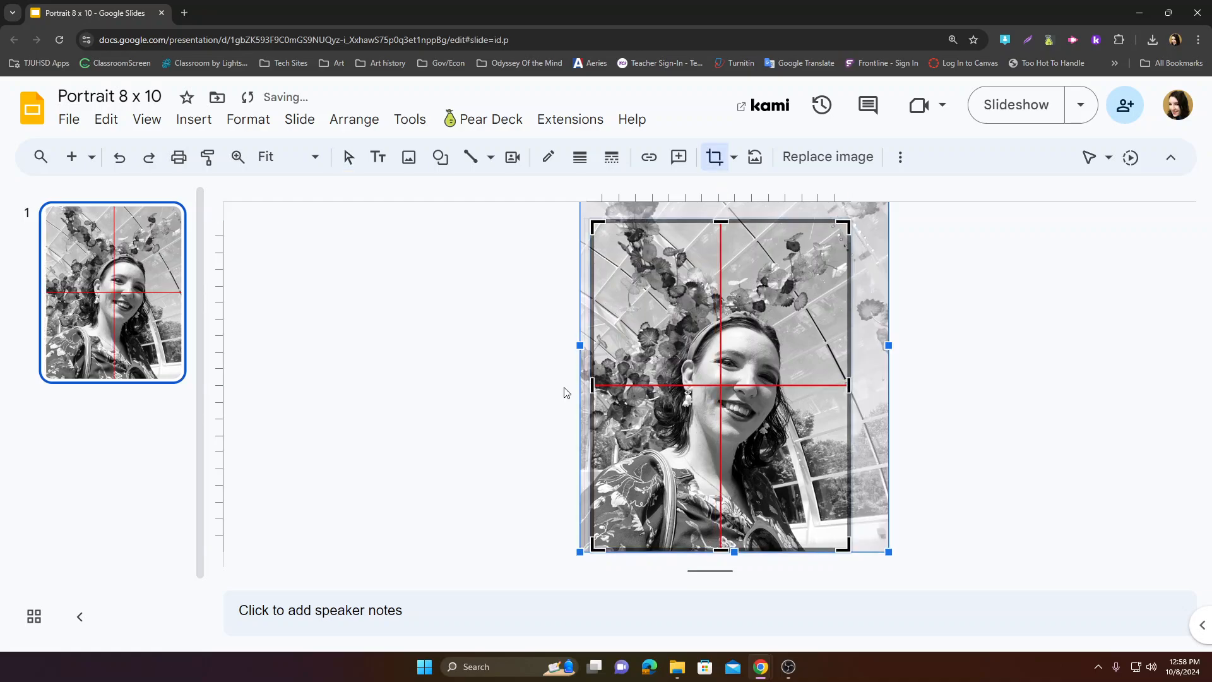
left_click(507, 388)
Step: Reopen the photo's crop, extend its left edge back outward, and deselect the photo
double_click(614, 324)
left_click_drag(591, 382, 566, 383)
left_click(473, 395)
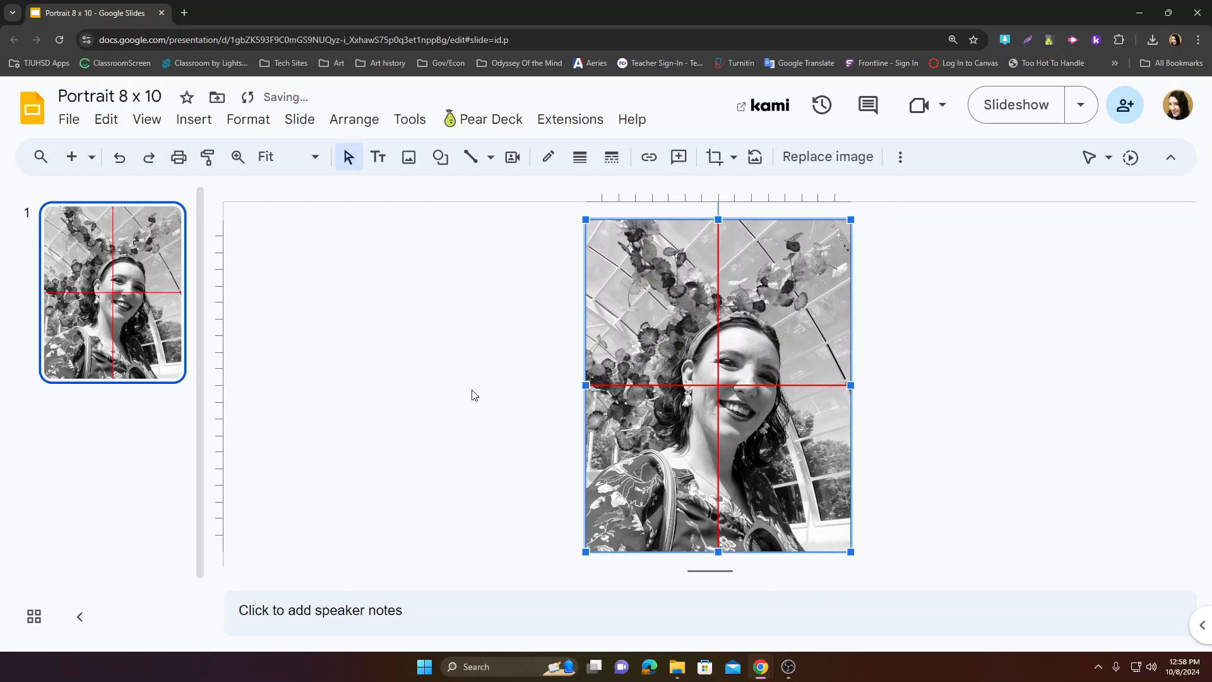
left_click(949, 364)
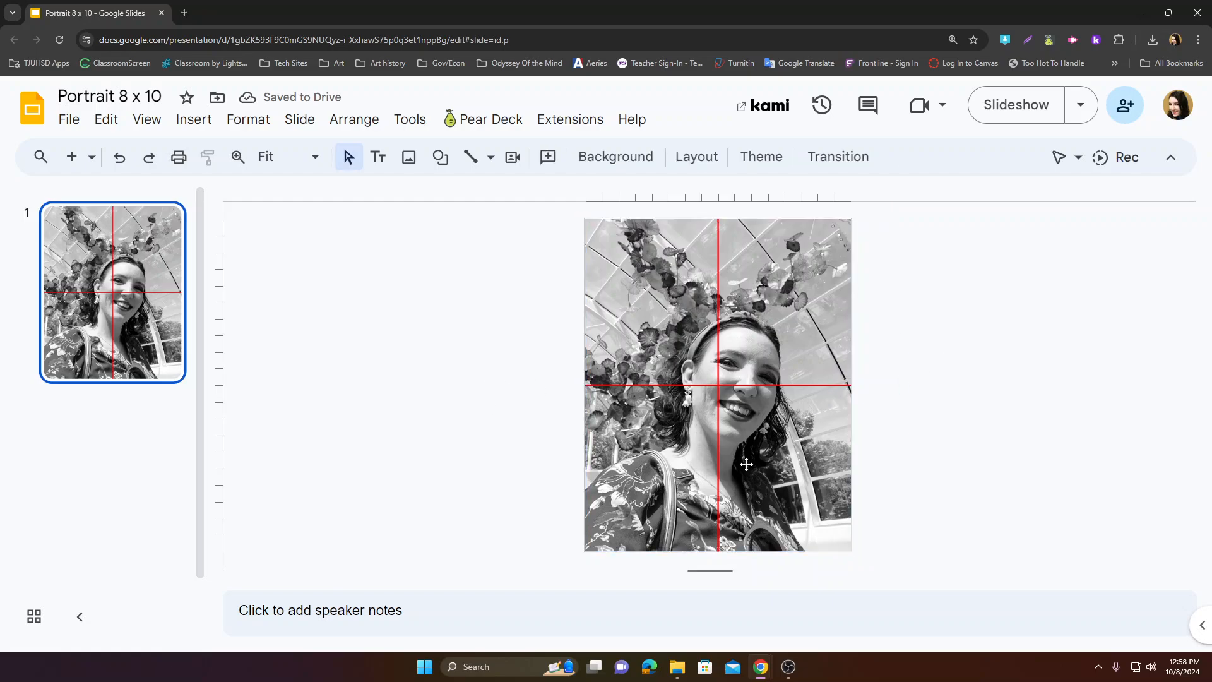